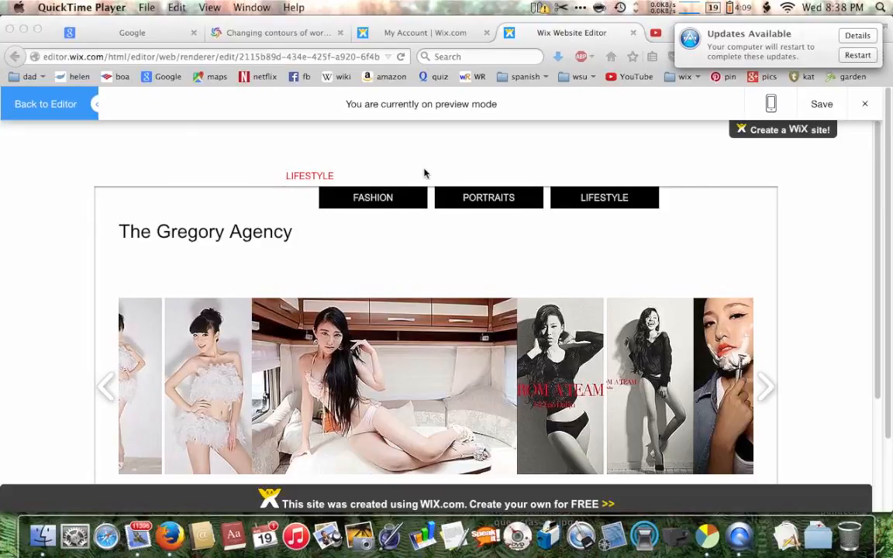
click(564, 155)
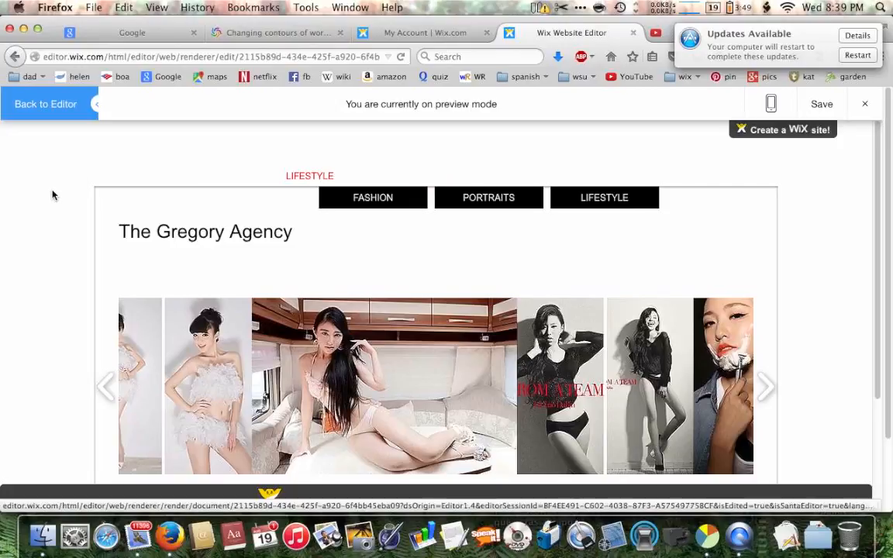
drag(112, 89, 193, 32)
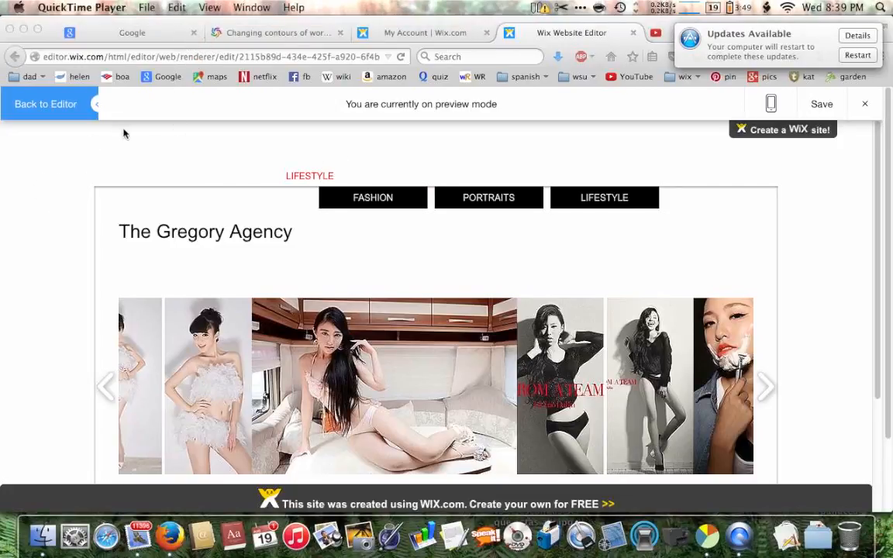
click(51, 154)
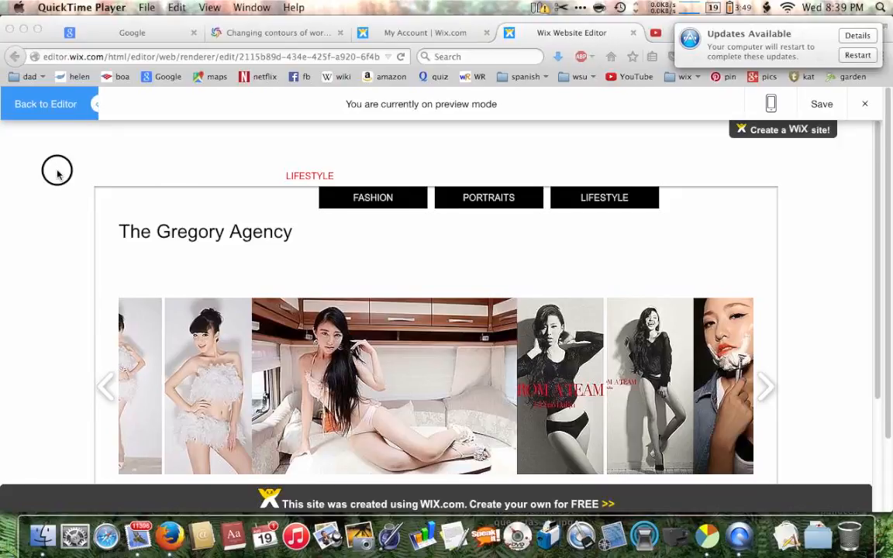
click(95, 105)
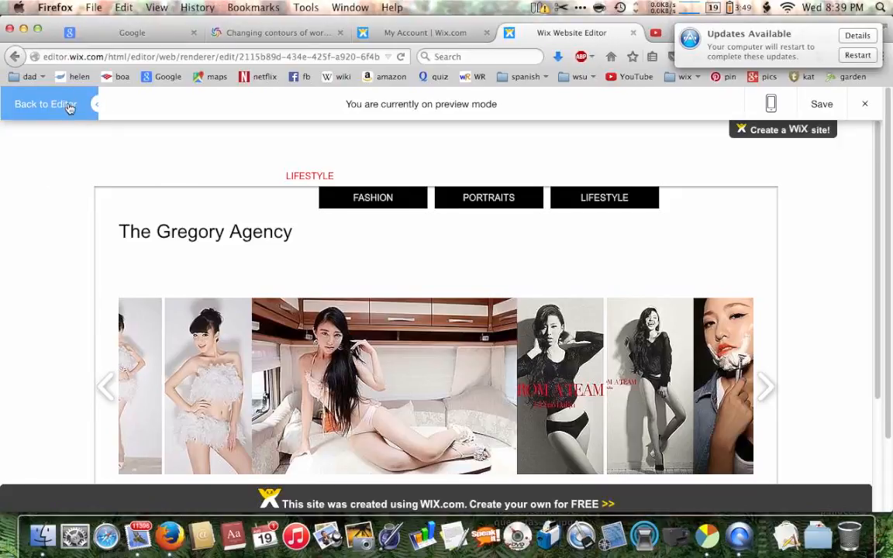
Leave the site preview and open the design settings of the header's horizontal menu
click(68, 105)
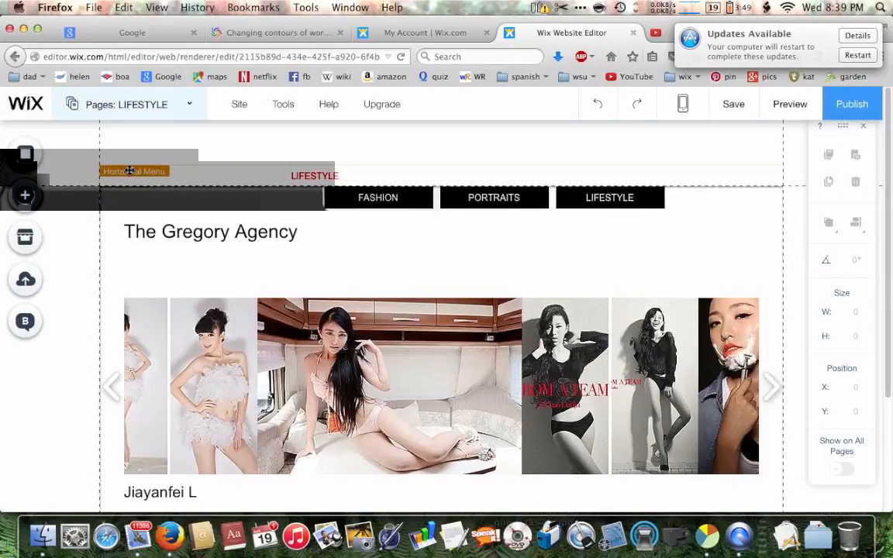
click(188, 177)
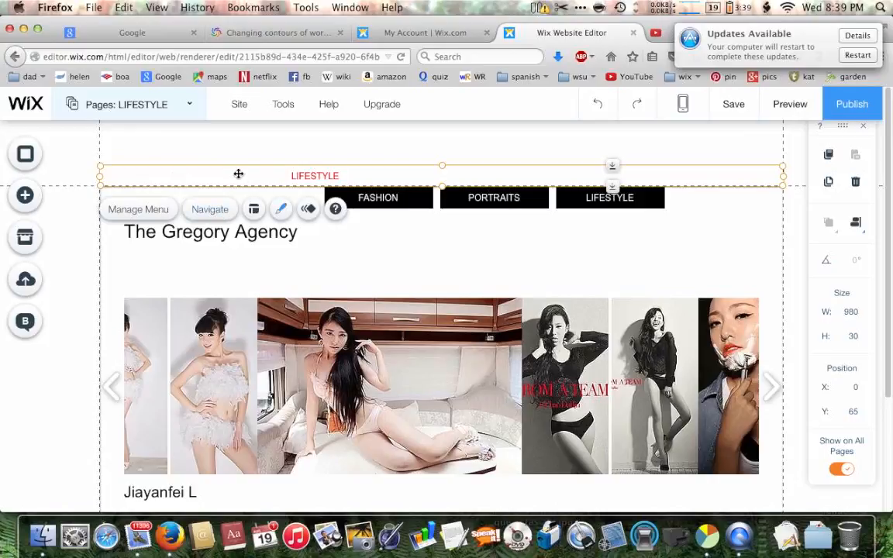
click(282, 211)
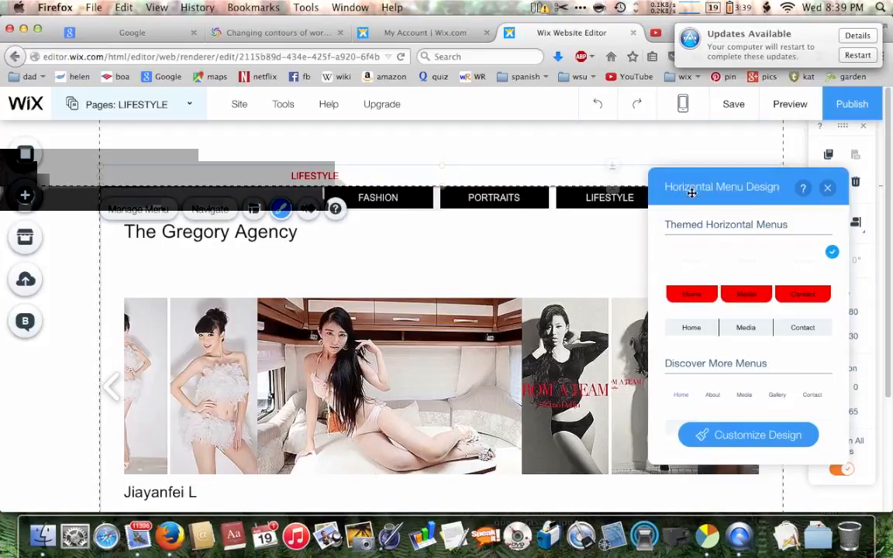
drag(751, 173, 520, 157)
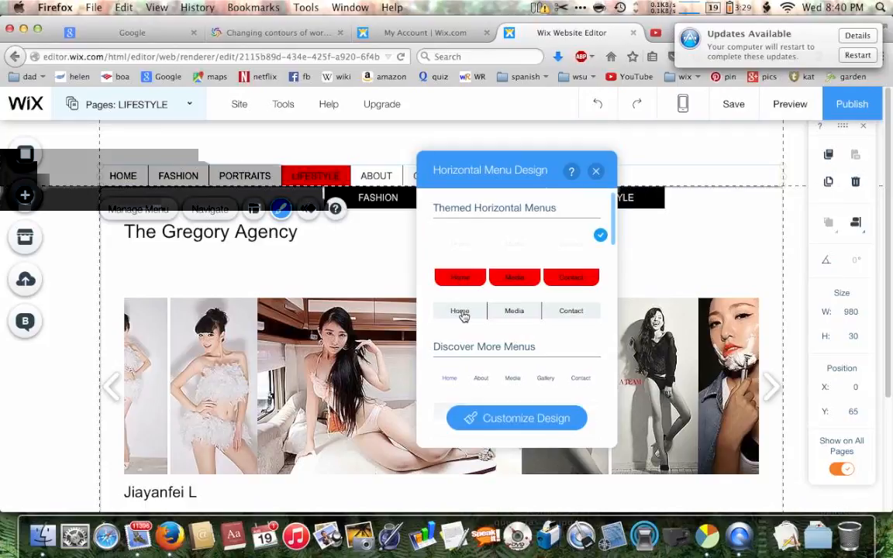
Try several preset designs on the horizontal menu, including the dark red bar, the lime divided text and the thin teal-lined style
scroll(463, 316, down, 3)
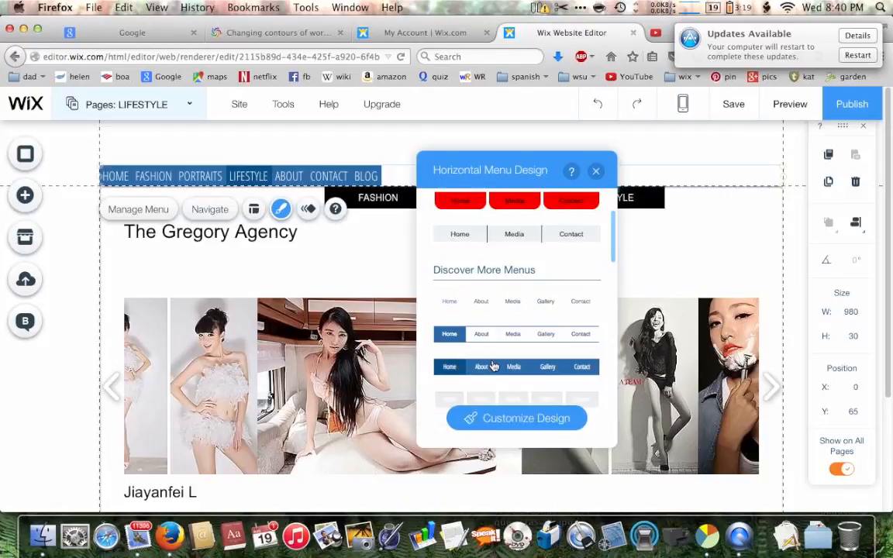
click(613, 262)
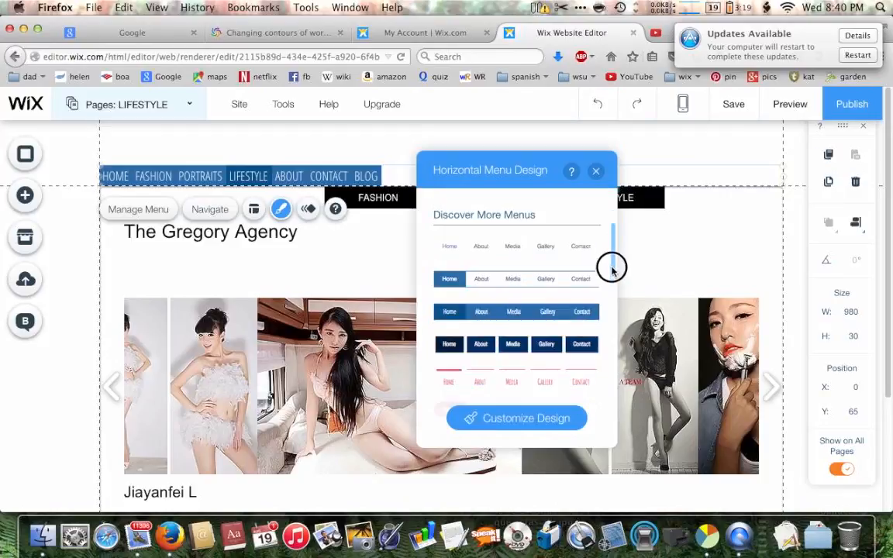
scroll(614, 272, down, 5)
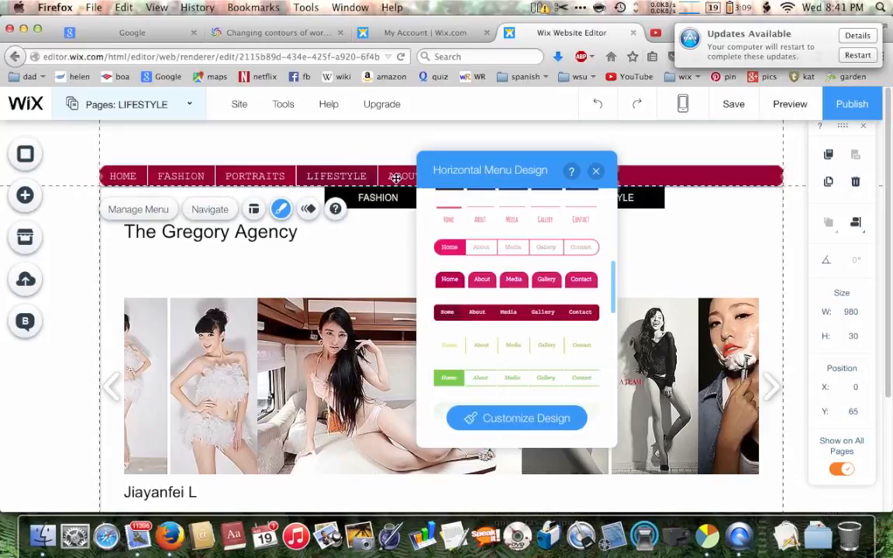
click(474, 223)
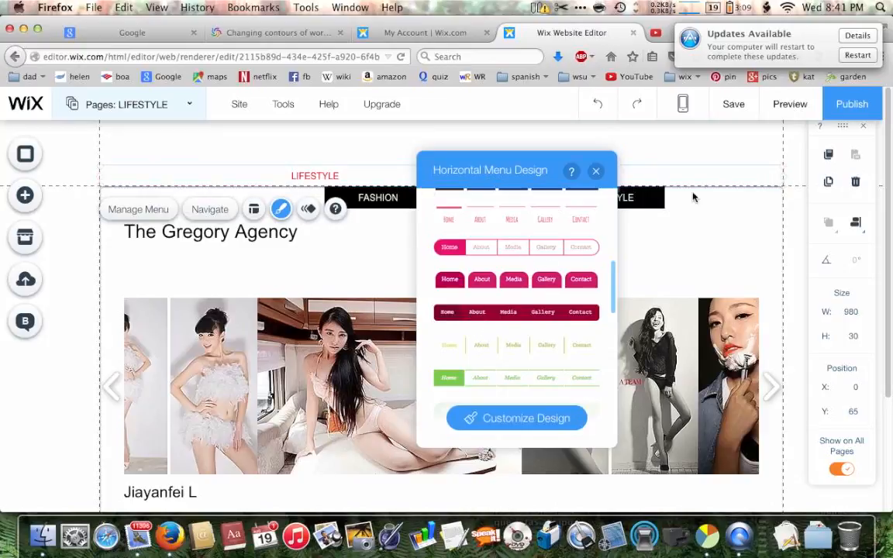
click(476, 313)
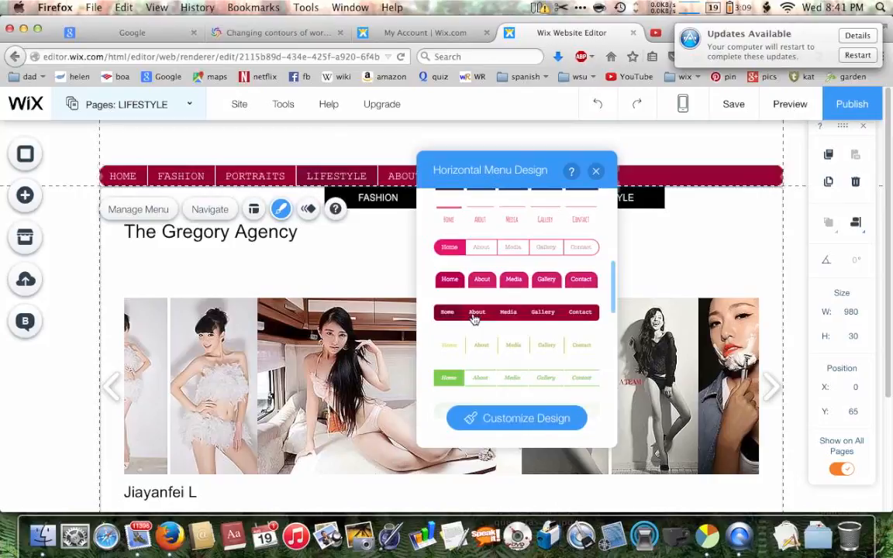
click(478, 349)
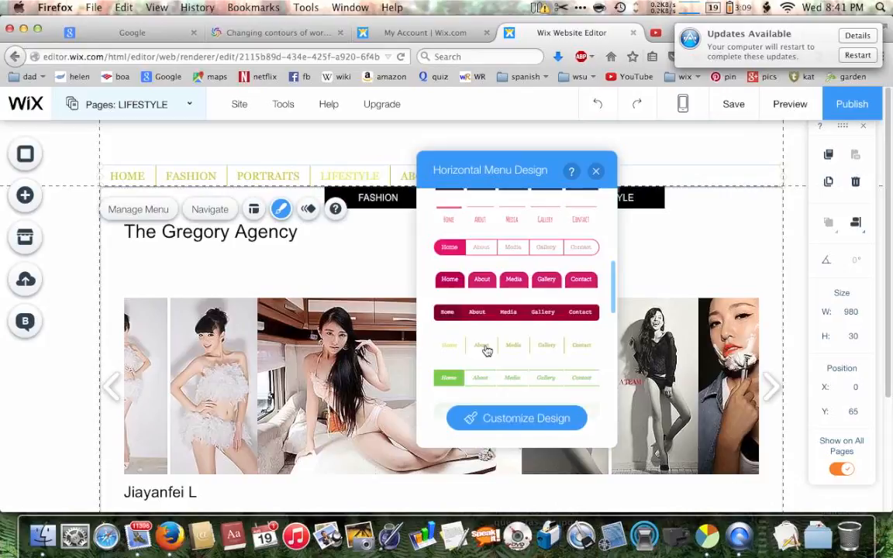
scroll(497, 336, down, 1)
scroll(497, 336, down, 2)
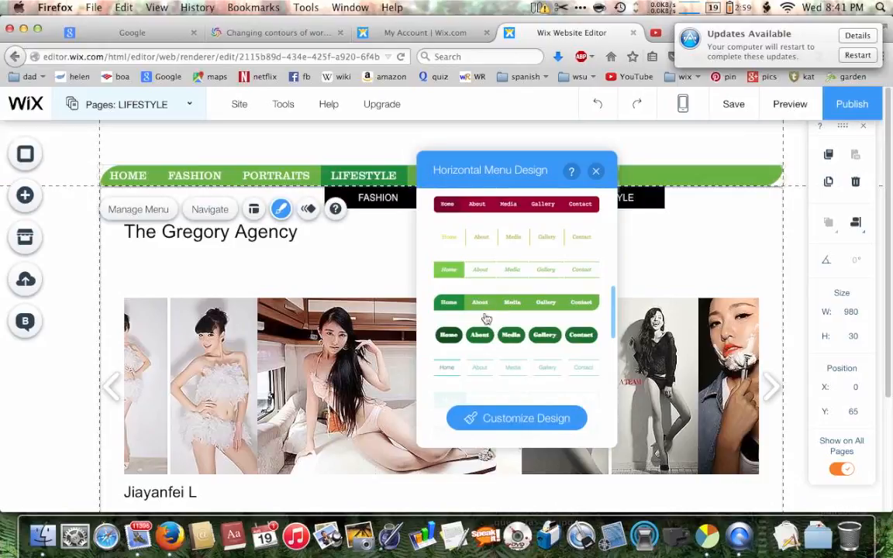
click(479, 373)
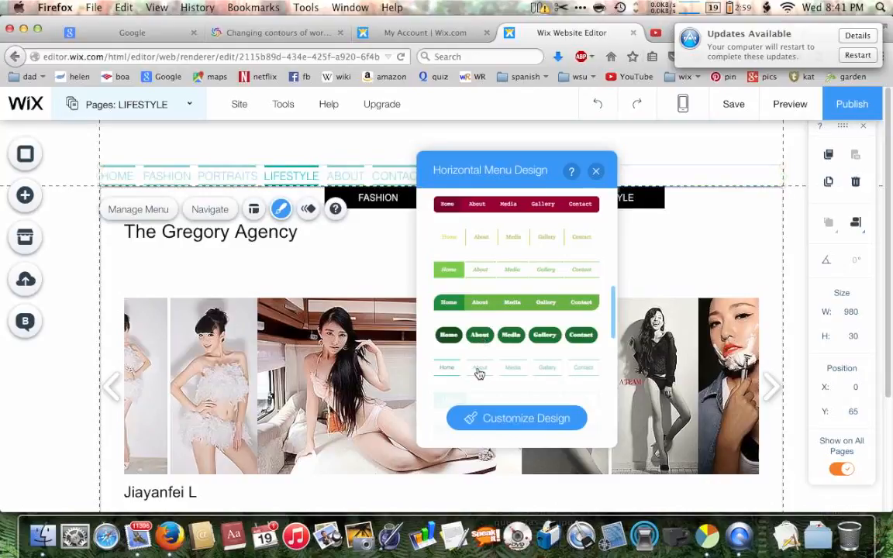
Apply the teal ribbon preset with folded ends to the horizontal menu
scroll(479, 373, down, 3)
click(480, 361)
scroll(480, 359, down, 1)
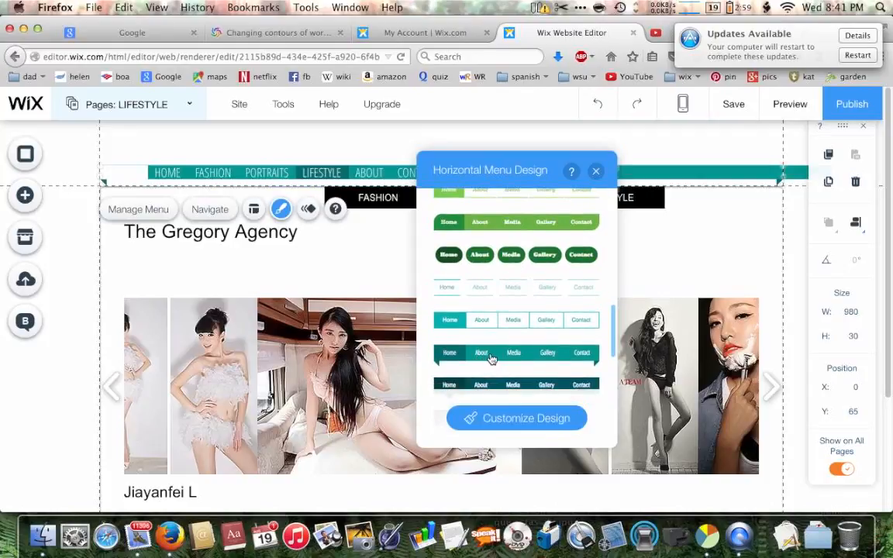
click(491, 358)
Customize the menu's regular fill, setting the background color to lime green #BADA55 at 89% opacity
click(508, 424)
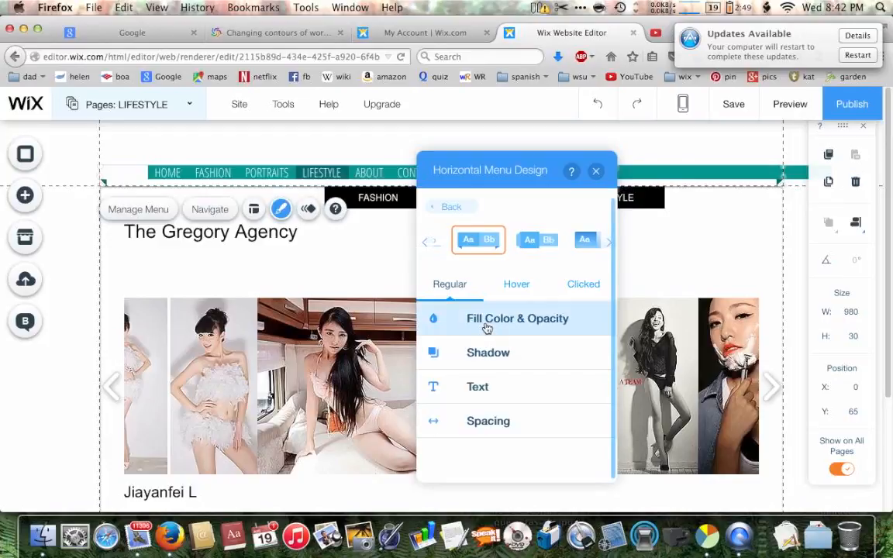
click(486, 327)
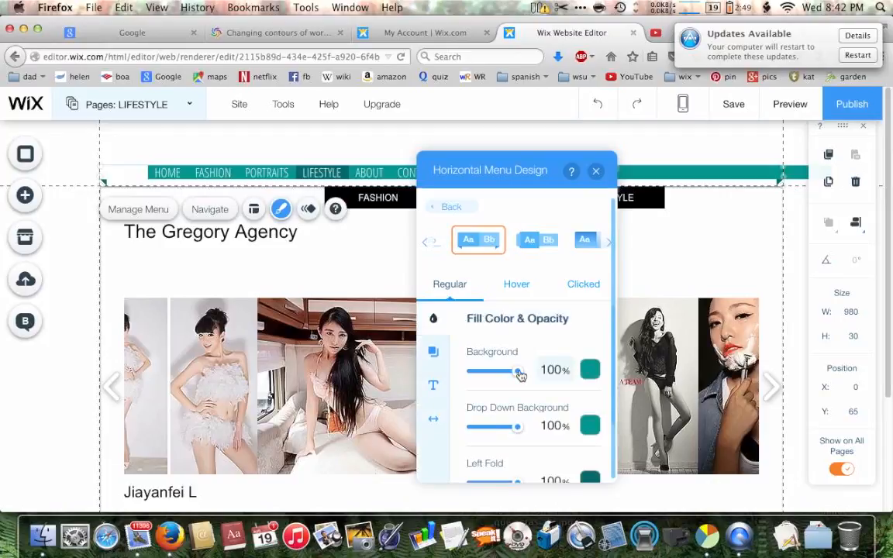
click(590, 371)
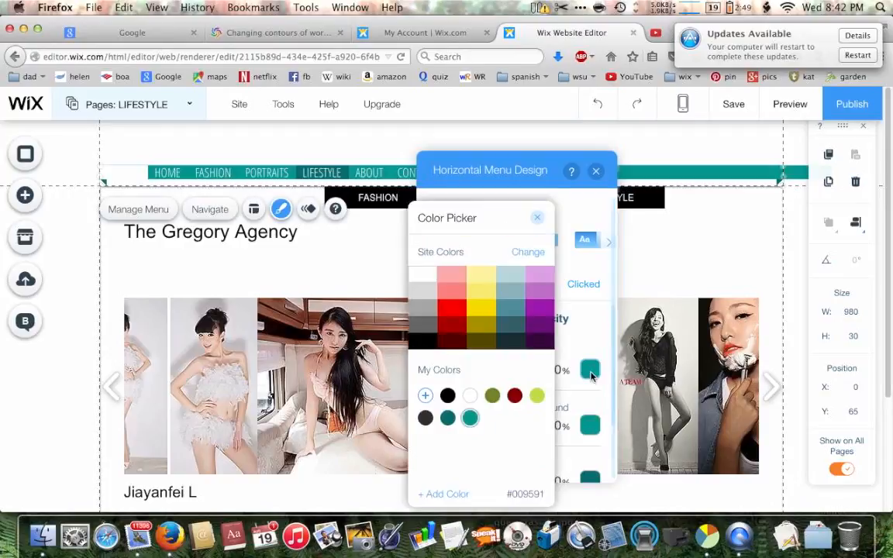
click(539, 396)
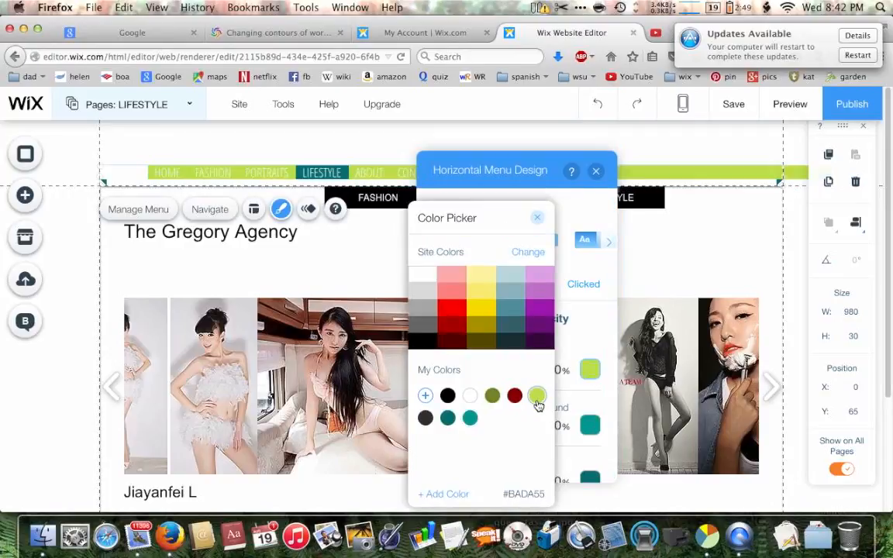
click(539, 221)
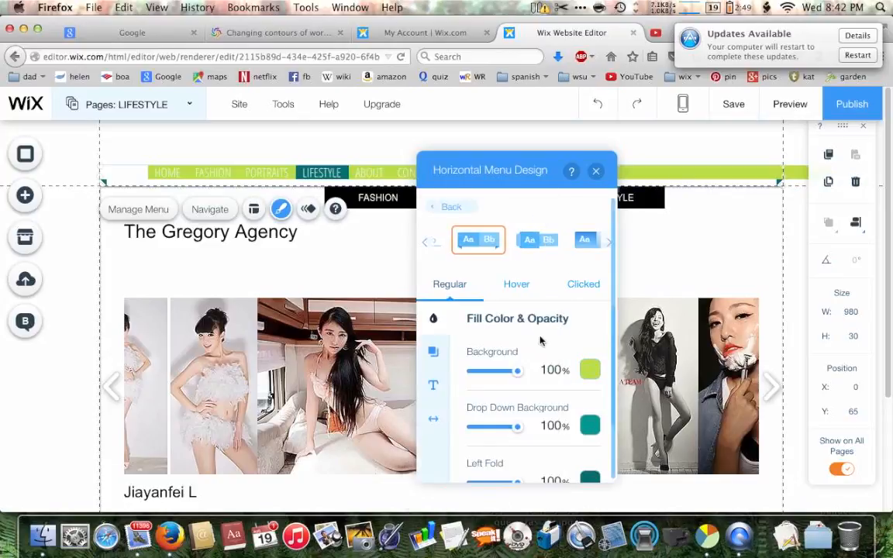
mouse_move(516, 370)
mouse_down()
mouse_move(498, 374)
mouse_move(513, 375)
mouse_up()
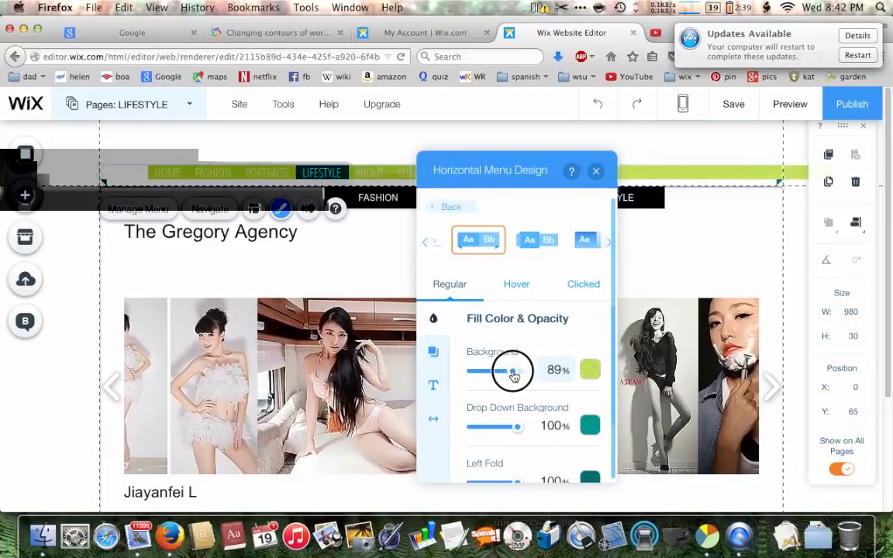
Set the menu's drop-down background color to yellow #F7D600 at 100% opacity
scroll(514, 384, down, 3)
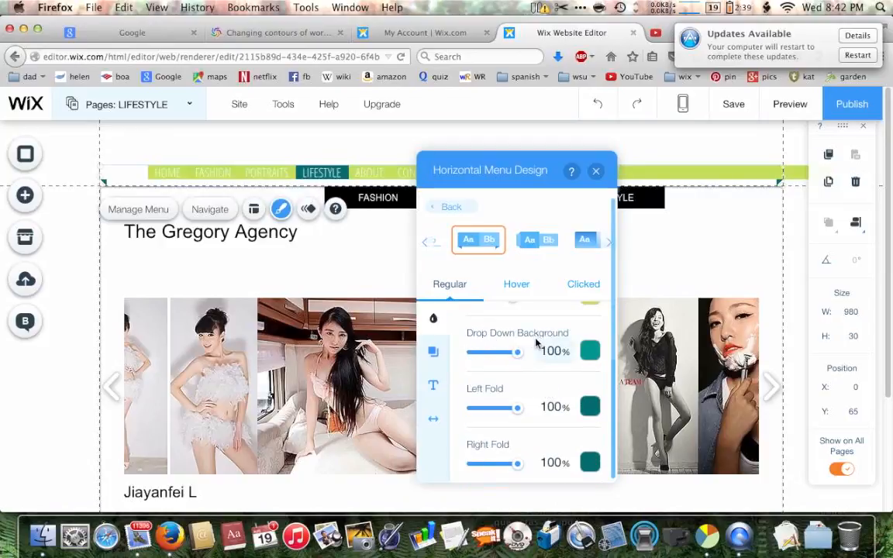
mouse_move(517, 352)
mouse_down()
mouse_move(472, 351)
mouse_move(522, 355)
mouse_up()
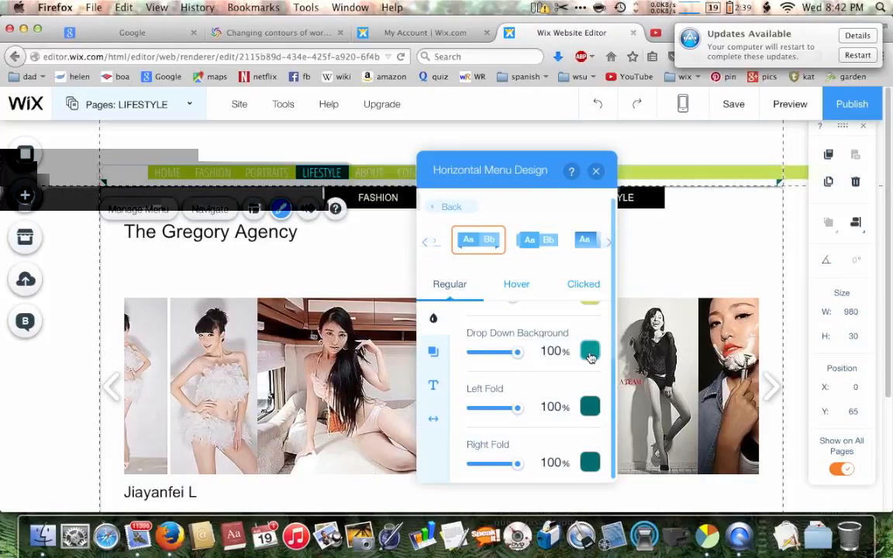
click(589, 354)
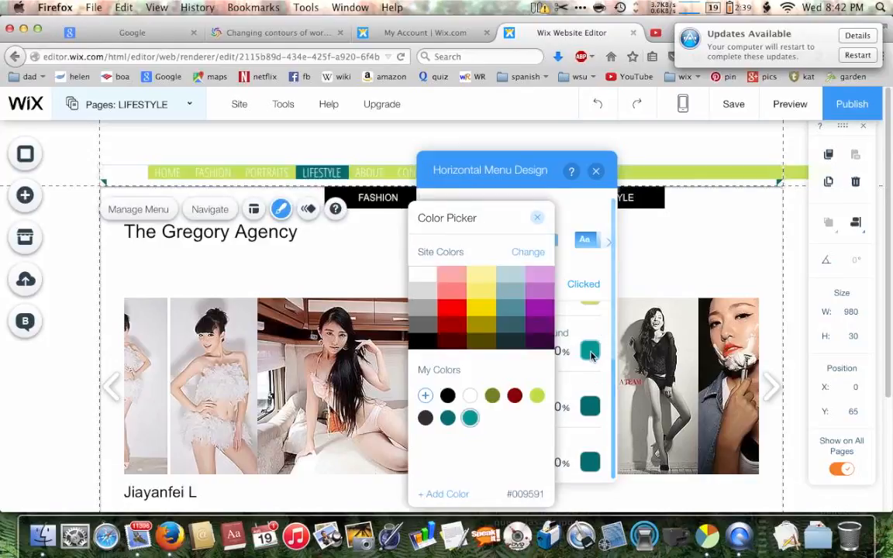
click(480, 309)
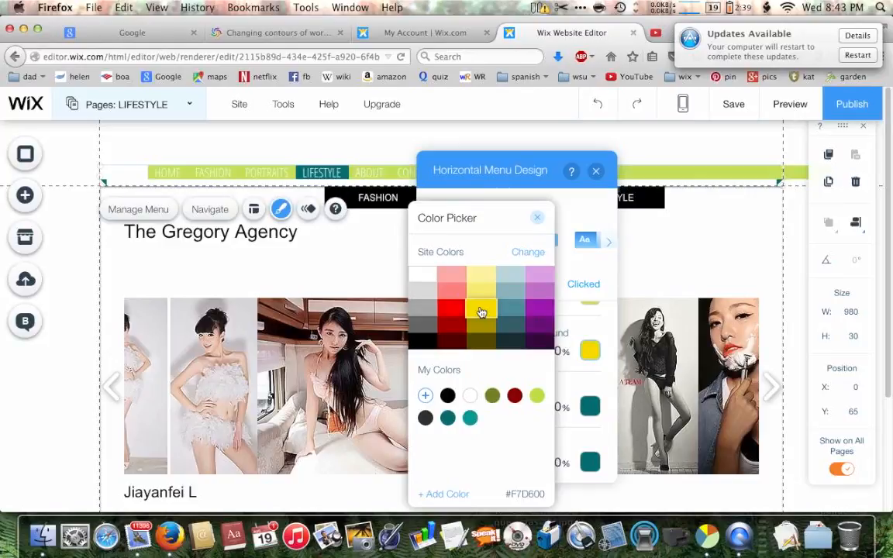
click(538, 223)
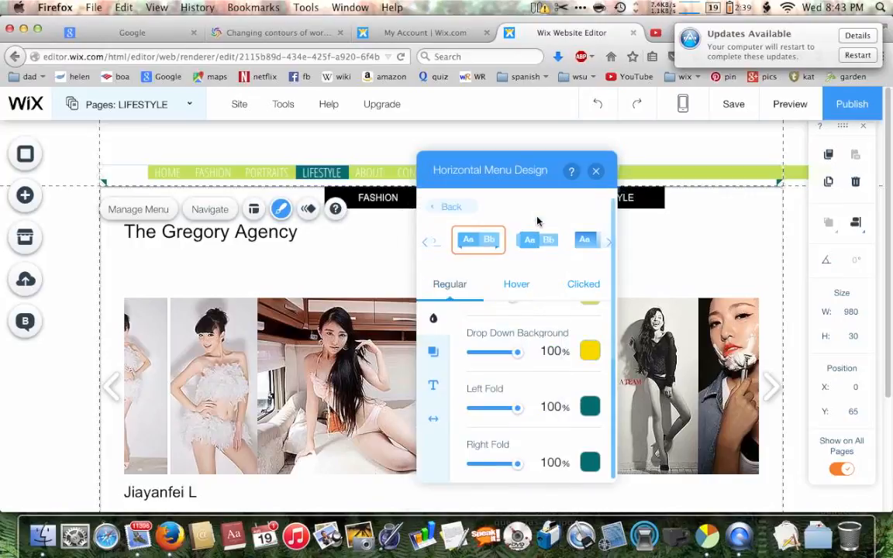
Set the left and right fold colors of the menu ribbon to olive green #6B802A
click(588, 409)
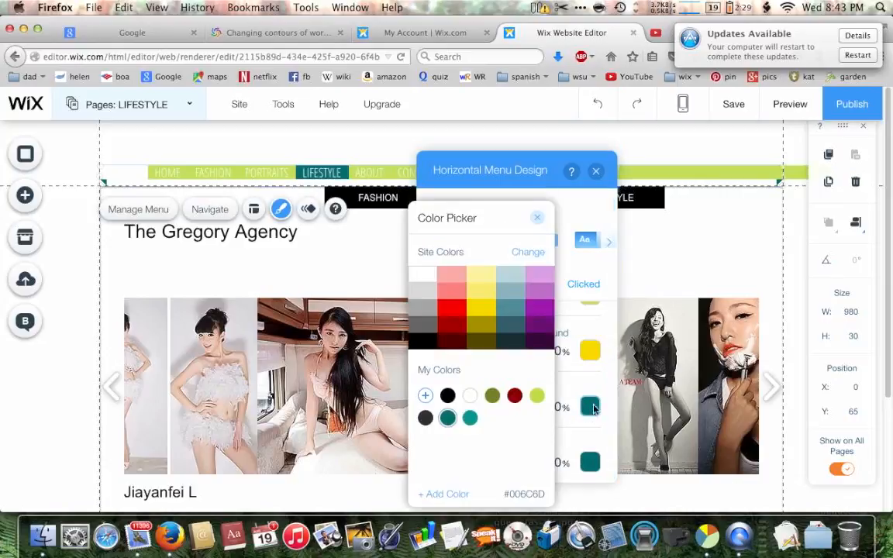
click(491, 396)
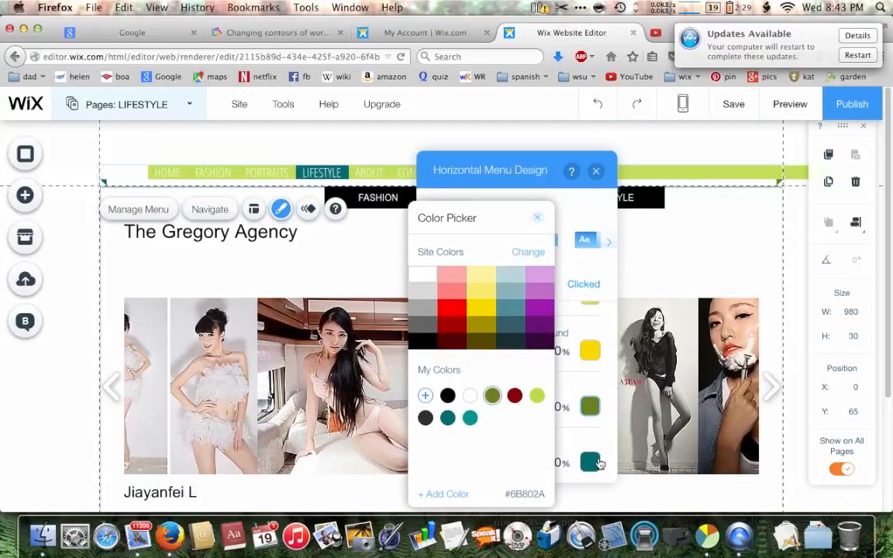
click(590, 464)
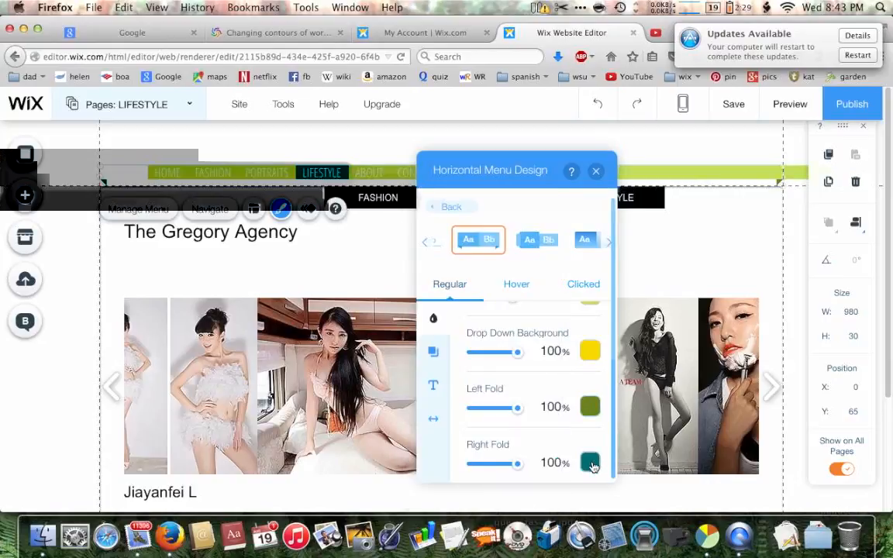
click(590, 463)
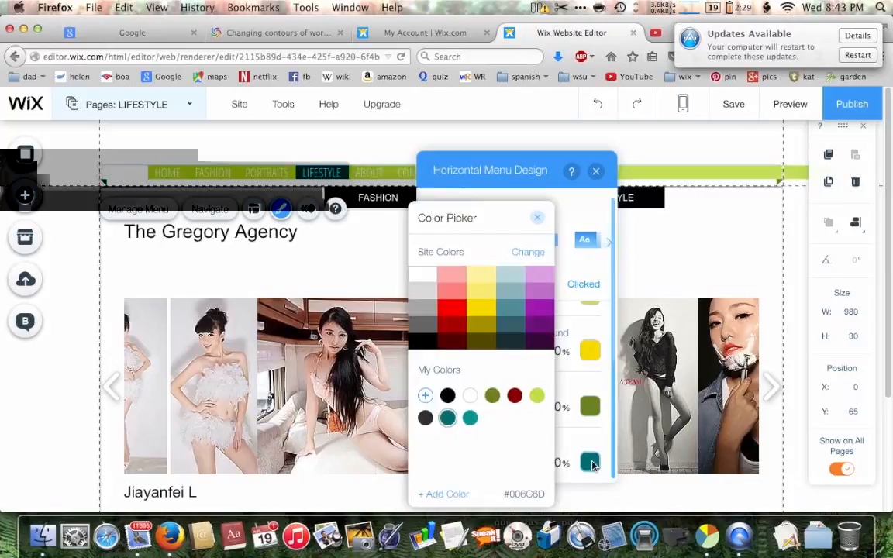
click(492, 396)
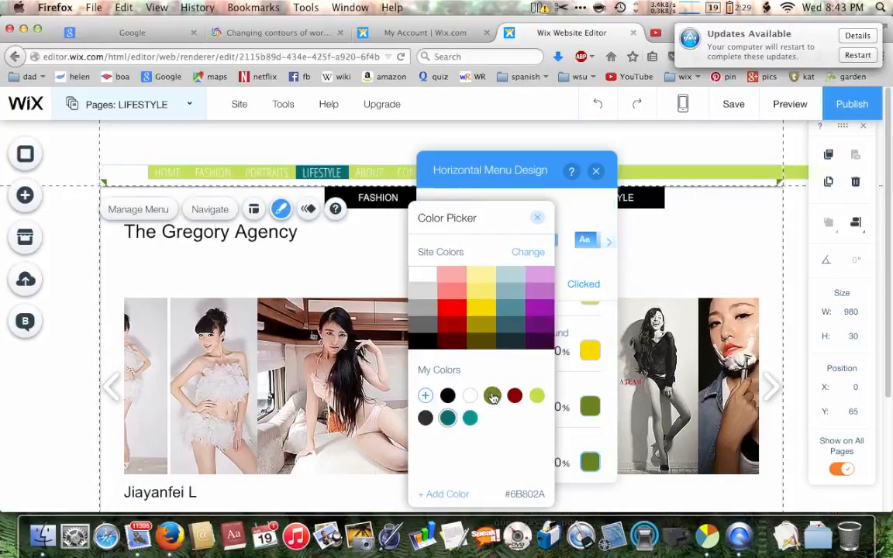
click(538, 220)
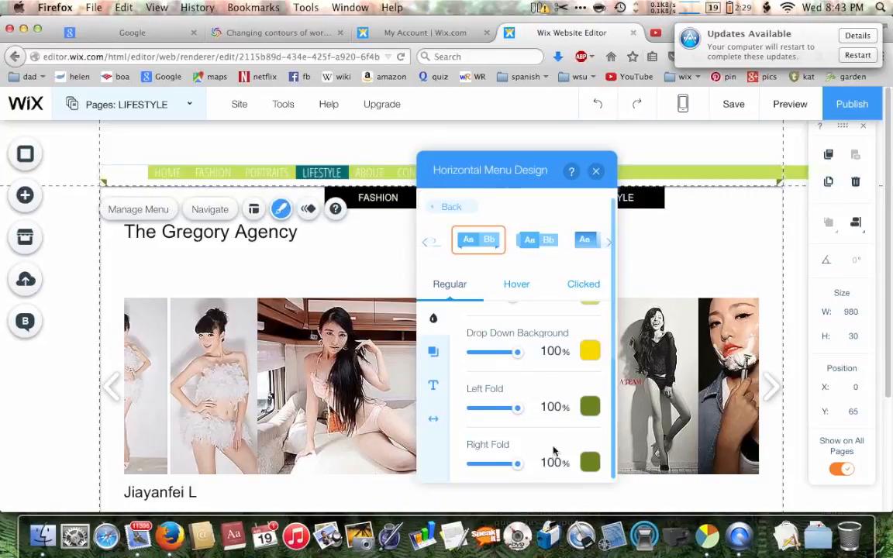
scroll(553, 451, up, 2)
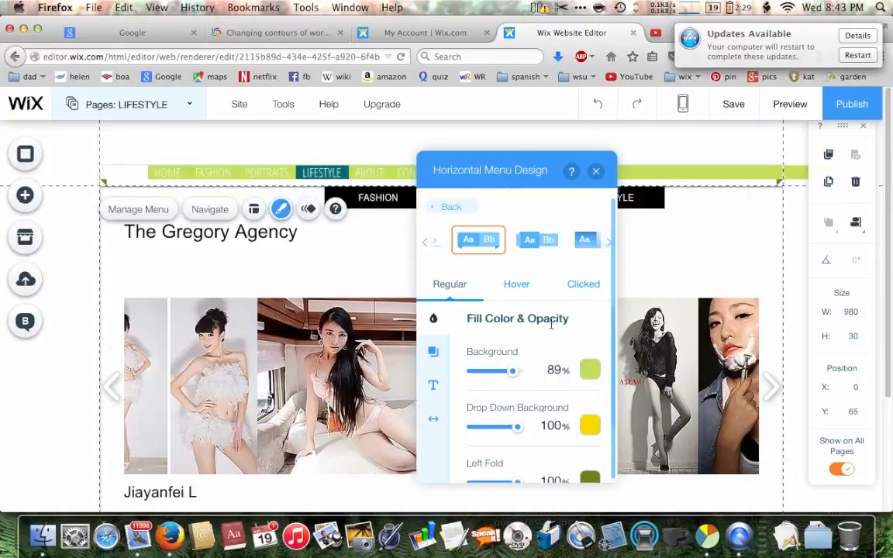
Enable the shadow for the menu's regular state and set its angle to 338°
click(434, 355)
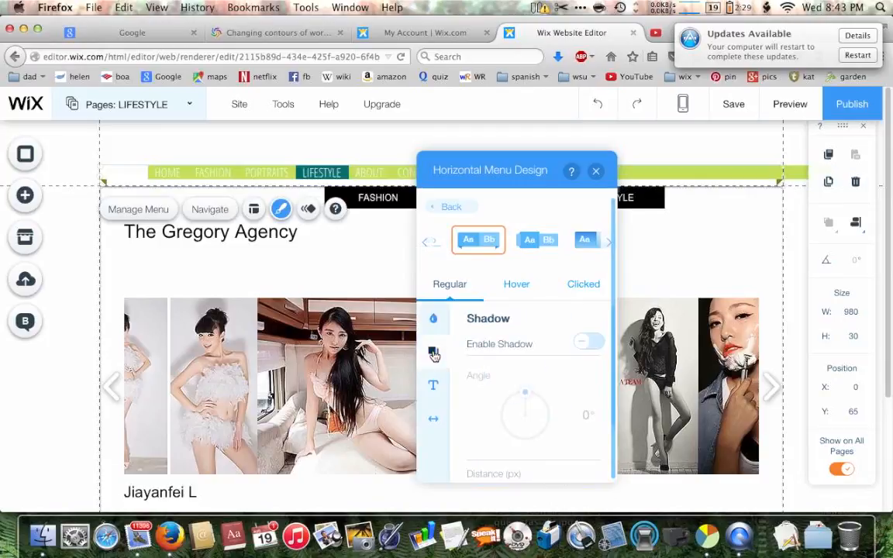
click(595, 343)
click(585, 344)
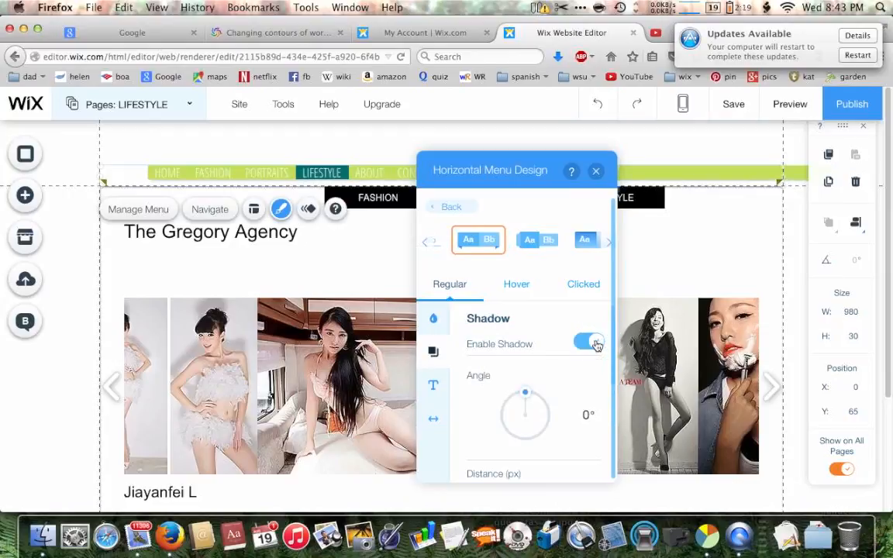
drag(525, 400, 513, 391)
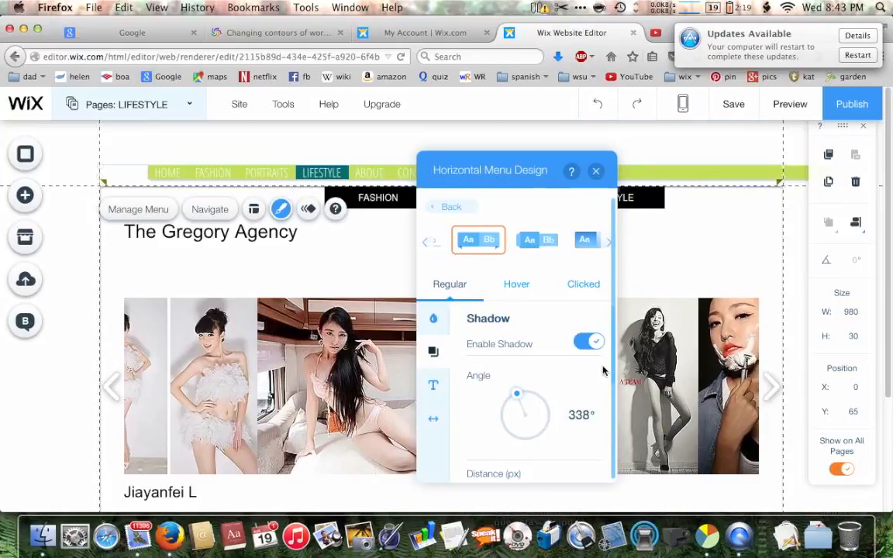
Set the blur of the menu's regular-state shadow to 7
scroll(545, 392, down, 5)
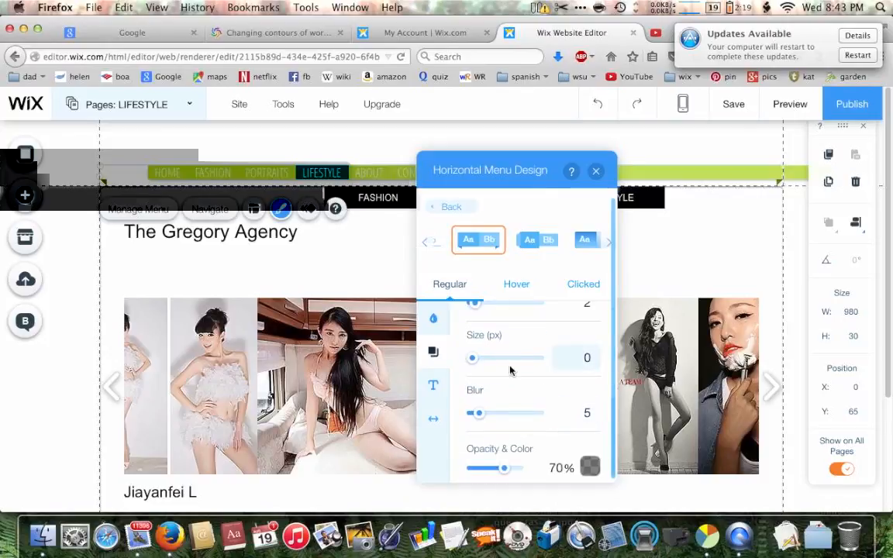
scroll(510, 368, up, 3)
scroll(511, 372, down, 1)
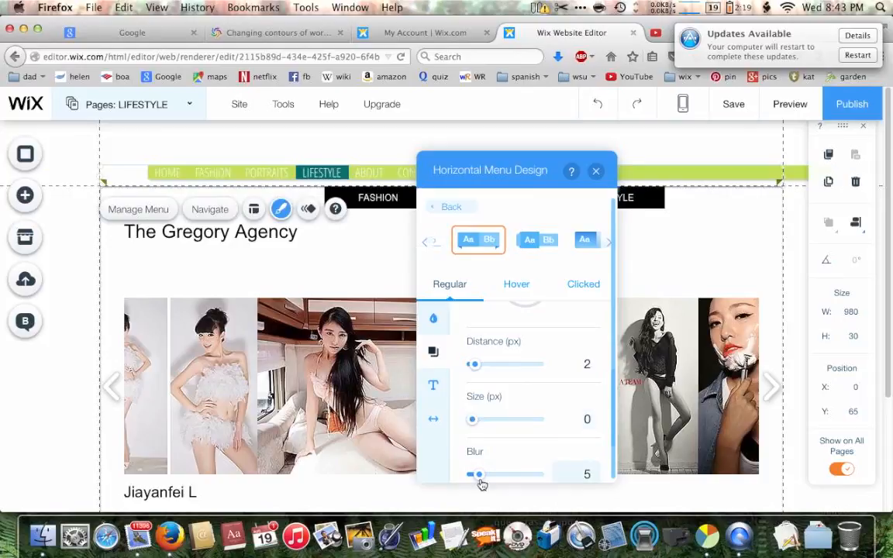
mouse_move(481, 474)
mouse_down()
mouse_move(524, 481)
mouse_move(479, 475)
mouse_up()
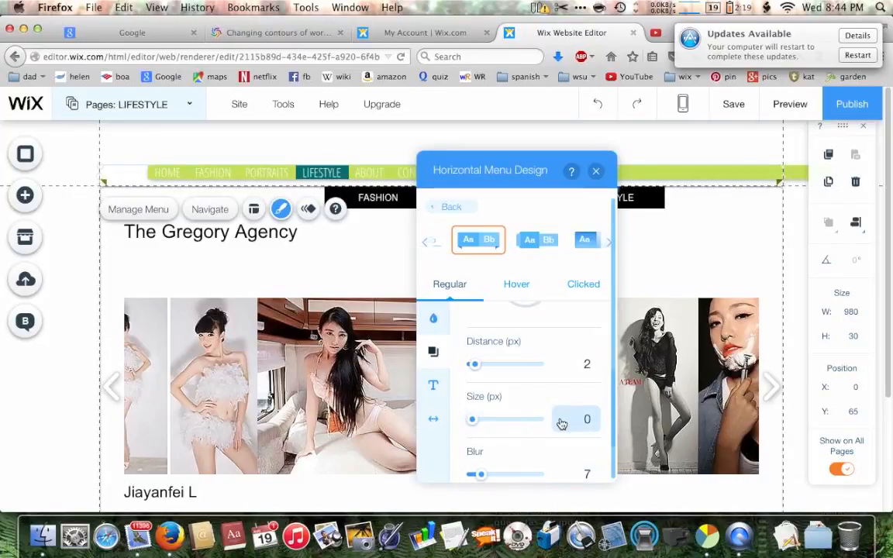
scroll(558, 423, down, 2)
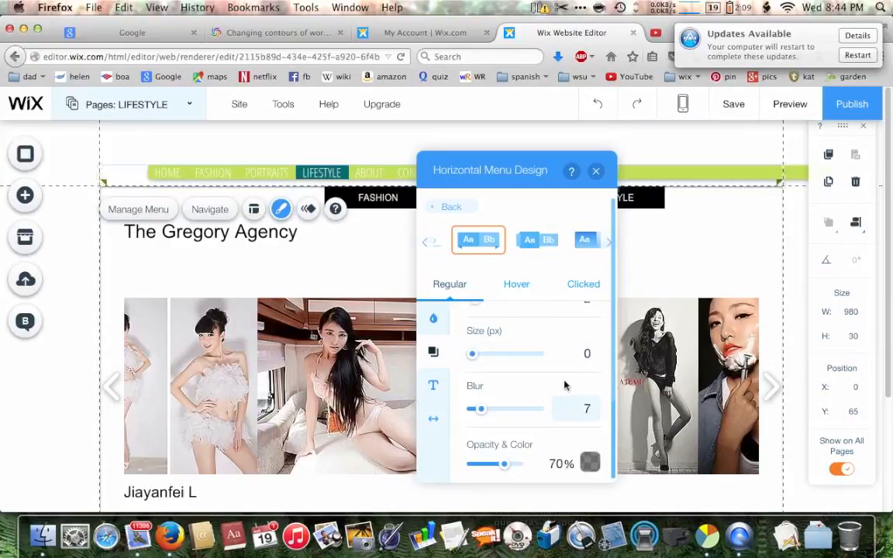
scroll(524, 397, up, 5)
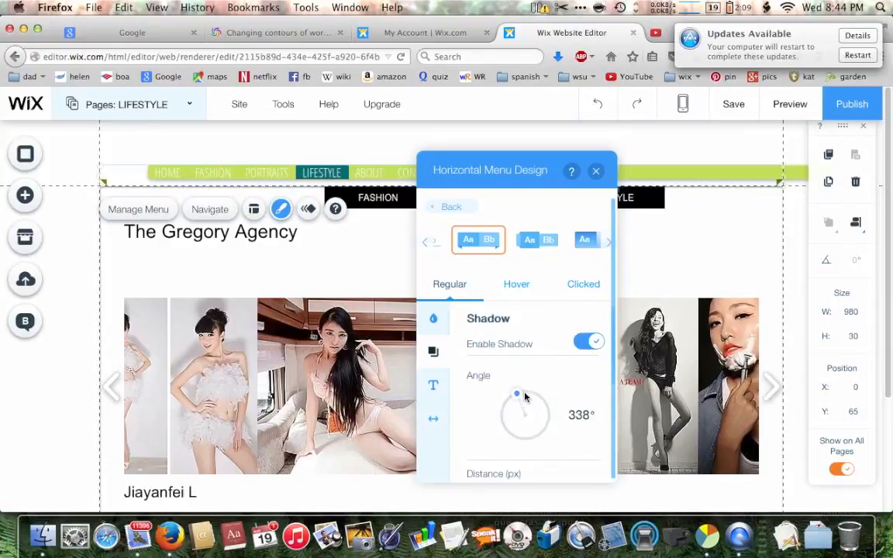
Set the menu's regular text color to olive green #6B802A, after trying black #000000
click(434, 388)
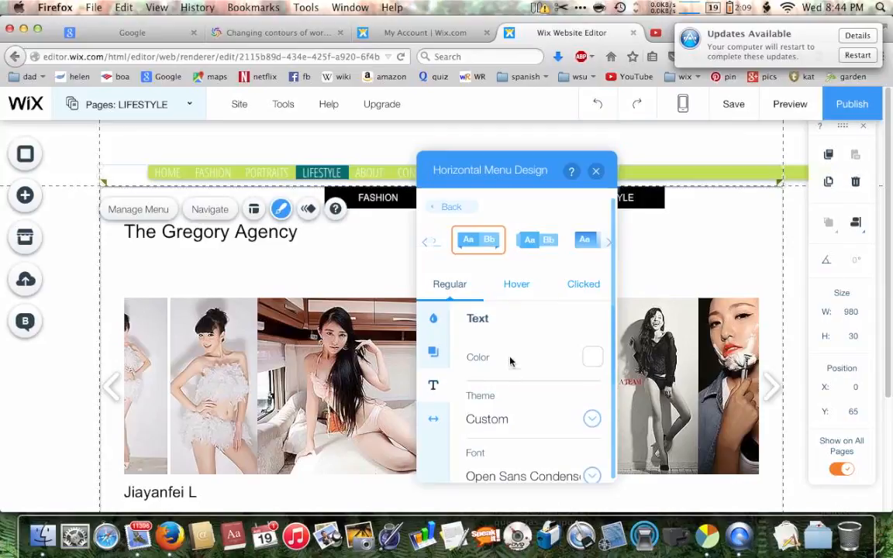
click(592, 358)
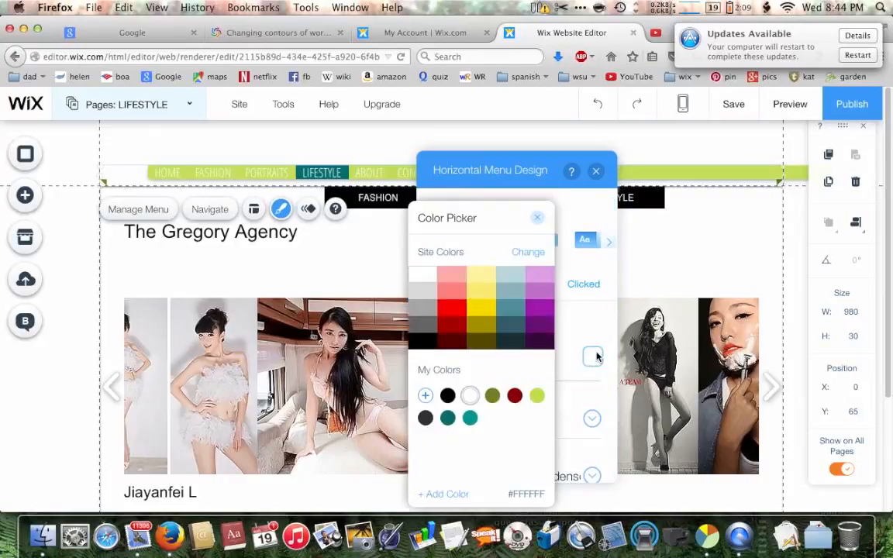
click(447, 397)
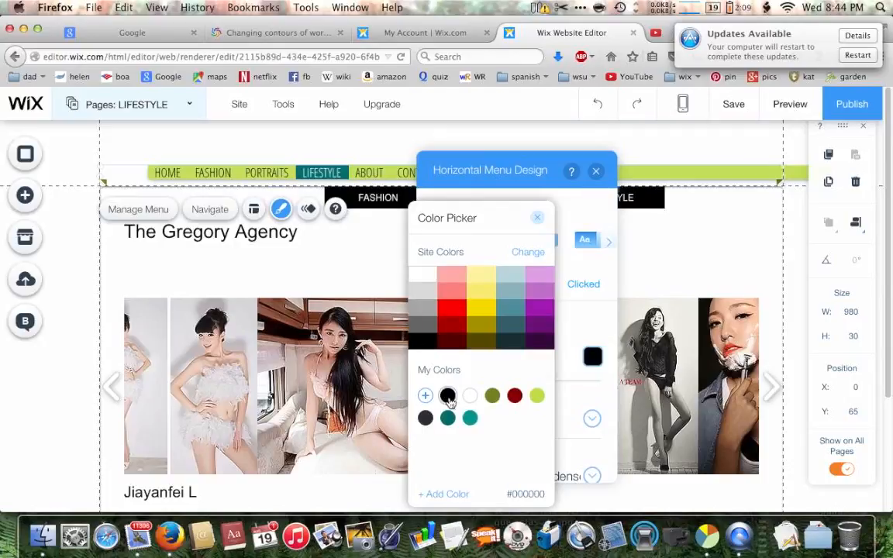
click(493, 398)
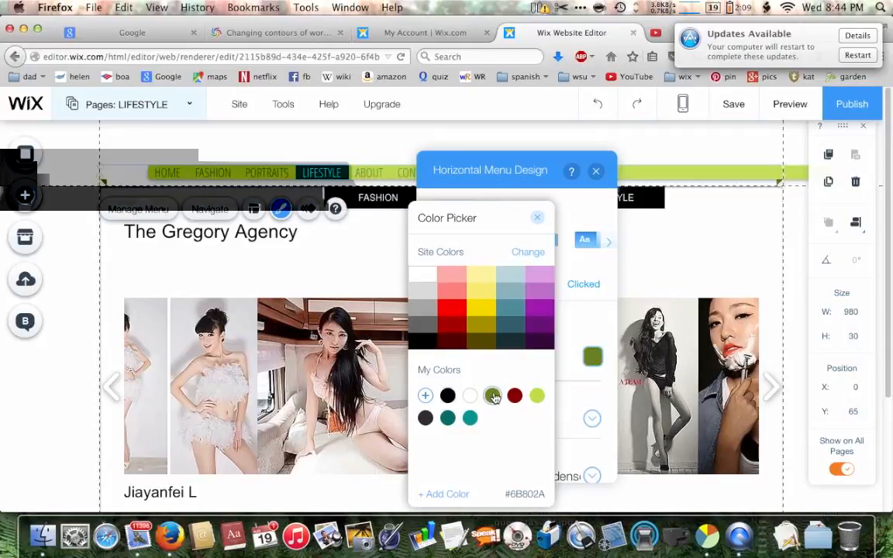
click(540, 220)
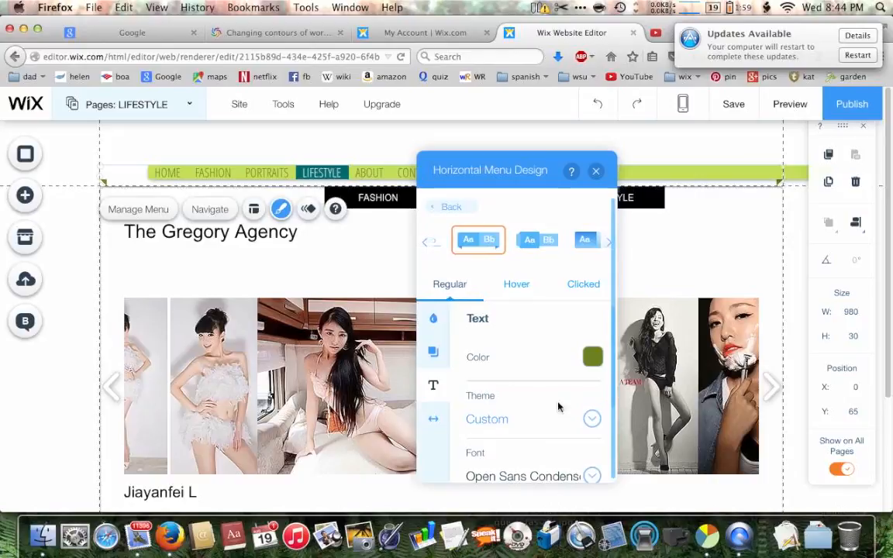
click(592, 419)
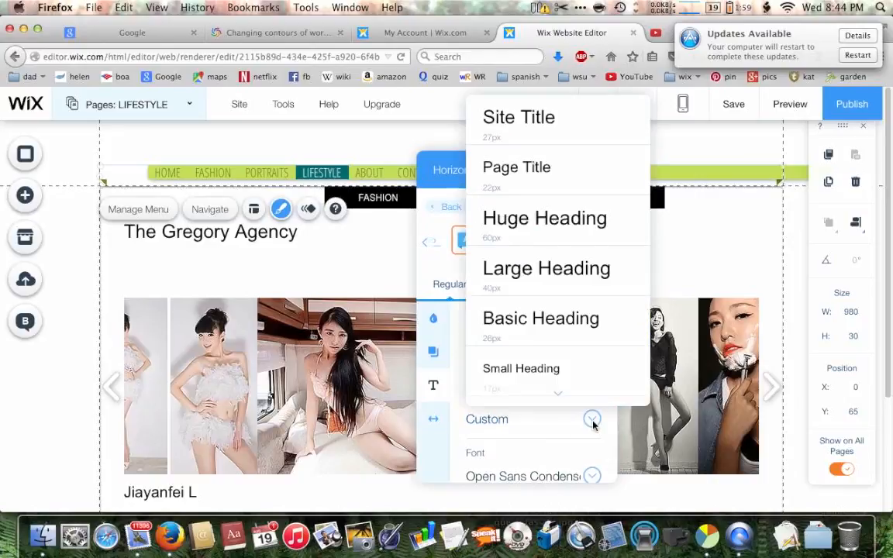
scroll(529, 341, down, 1)
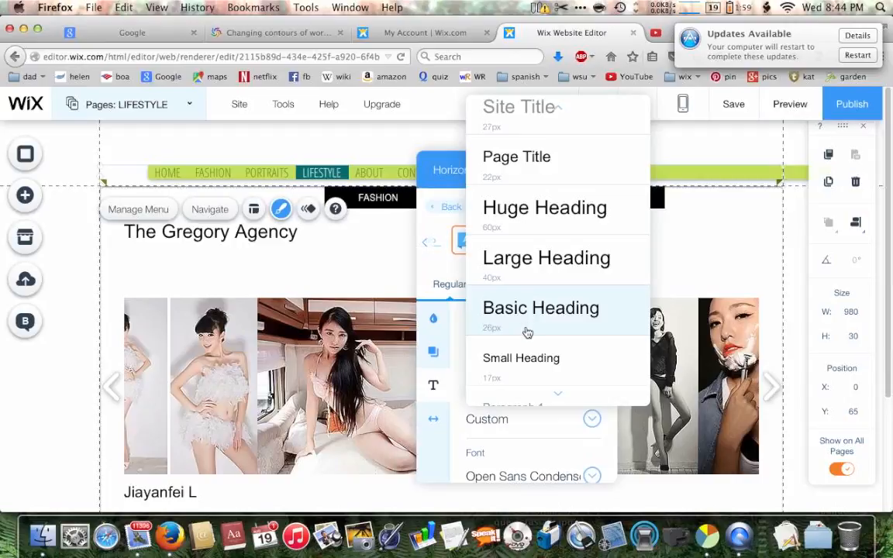
click(514, 428)
Try font sizes 55 and 16 for the menu's regular text and restore the size to 18
scroll(530, 416, down, 3)
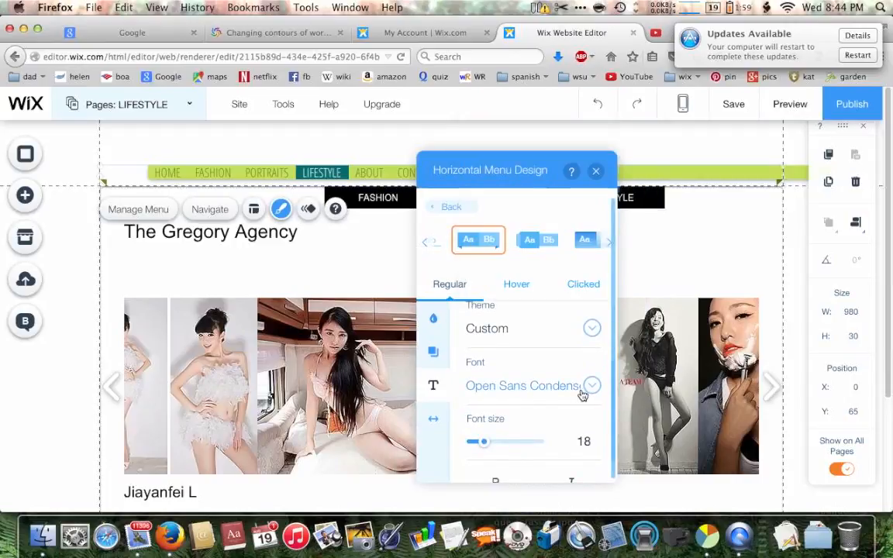
scroll(543, 386, down, 1)
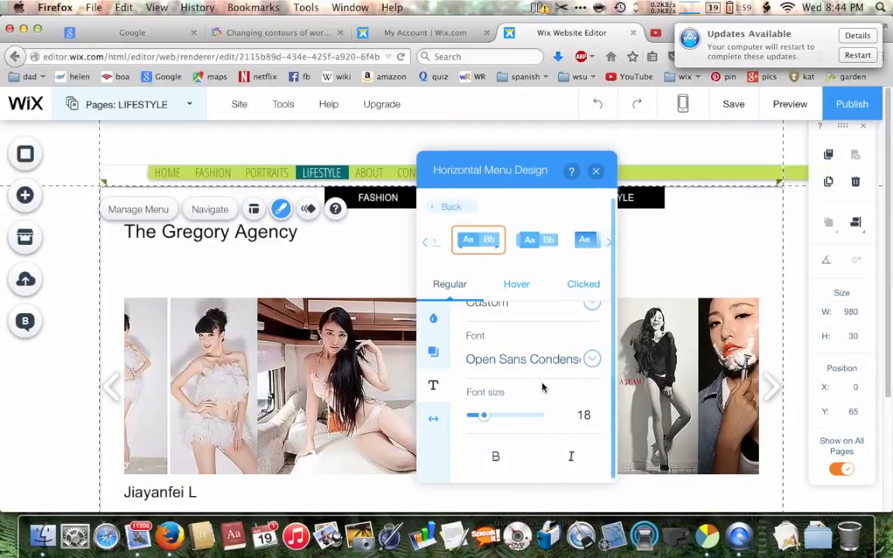
drag(484, 416, 510, 421)
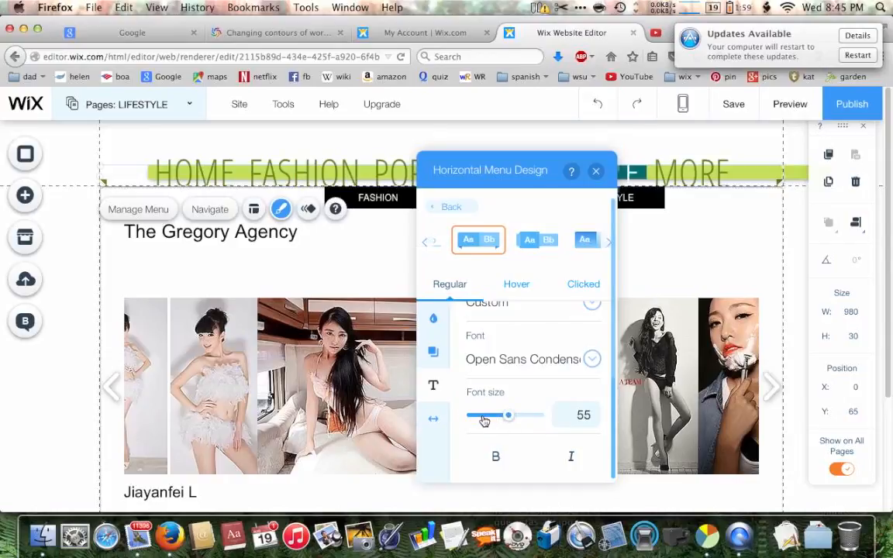
click(482, 417)
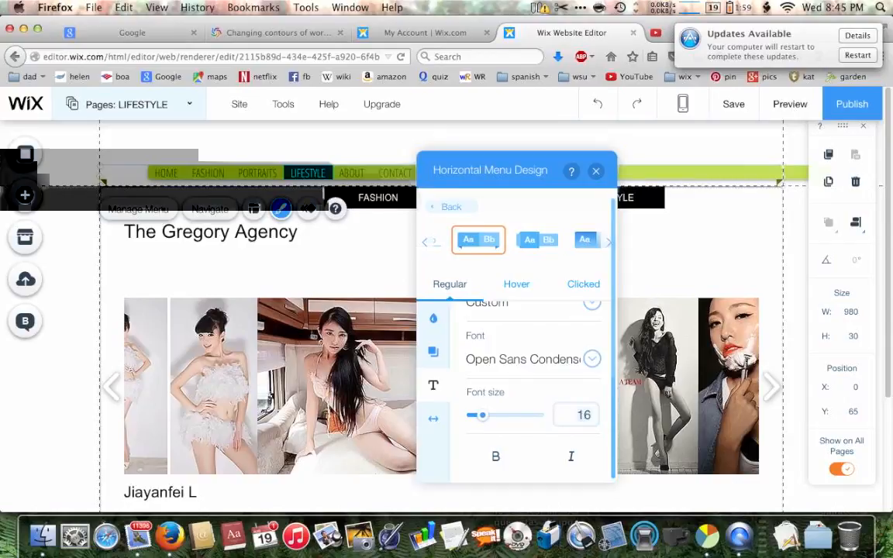
key(BackSpace)
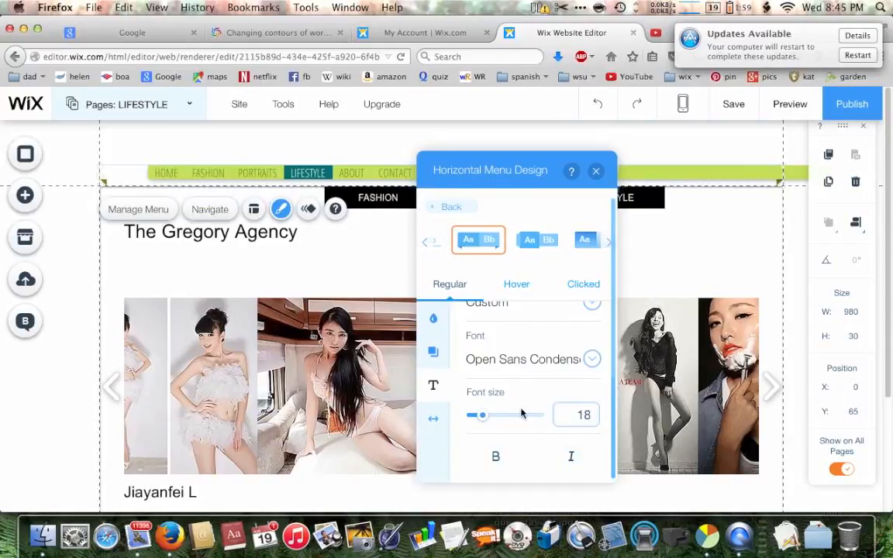
Try a fold size of 5 and tab spacings of 8 and 2 for the menu, and reset both spacing values to 0
click(434, 422)
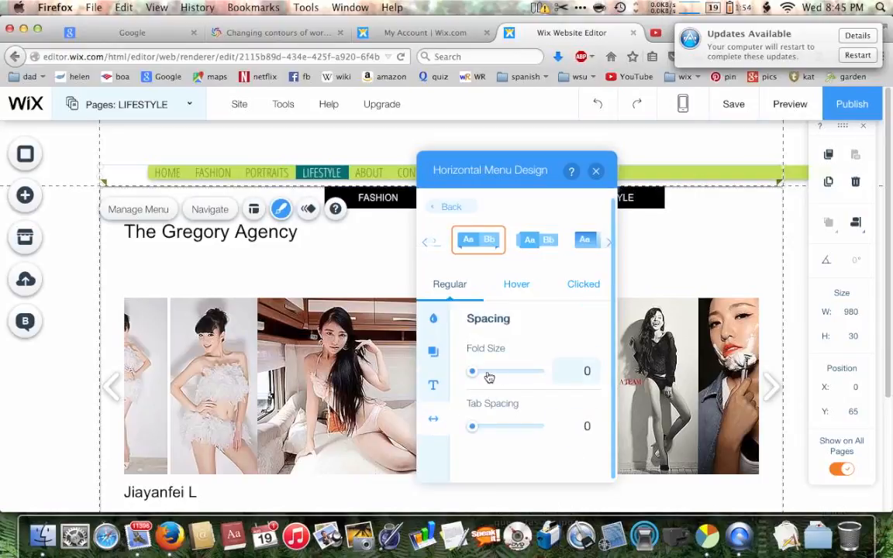
drag(476, 376, 496, 376)
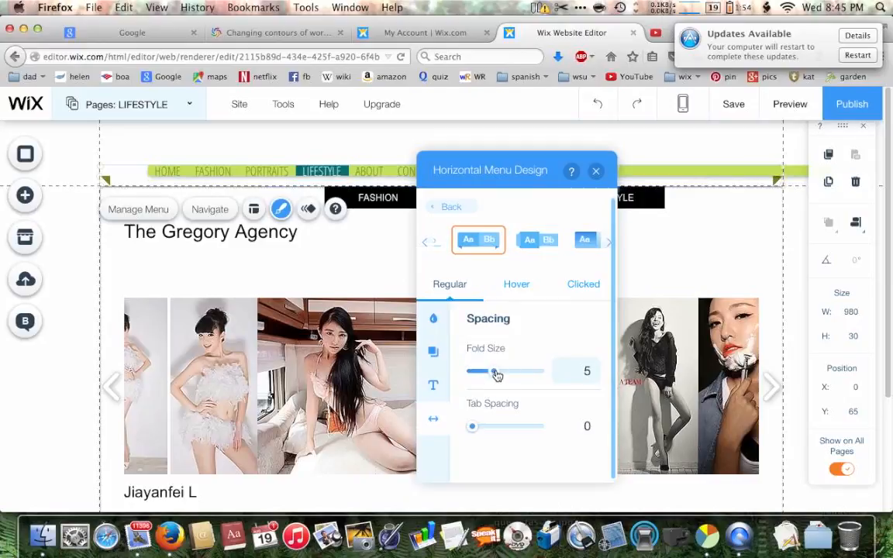
click(474, 376)
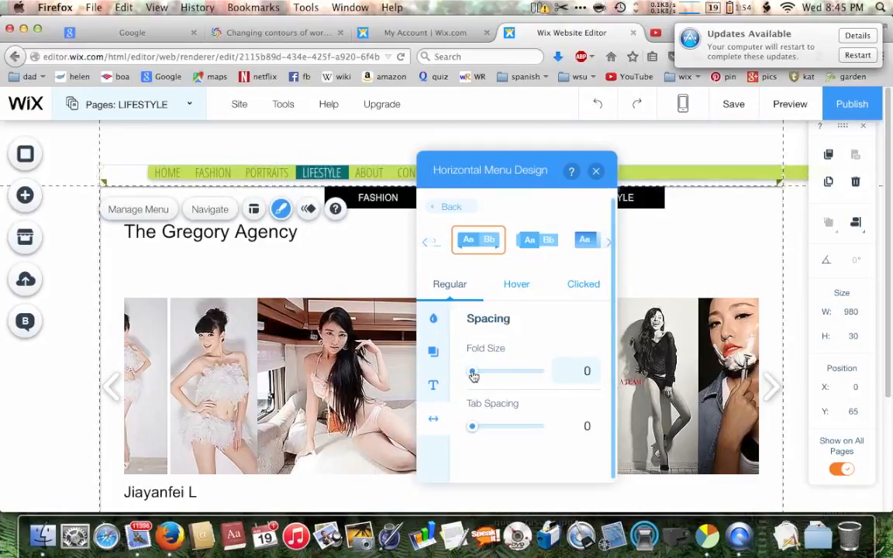
click(507, 431)
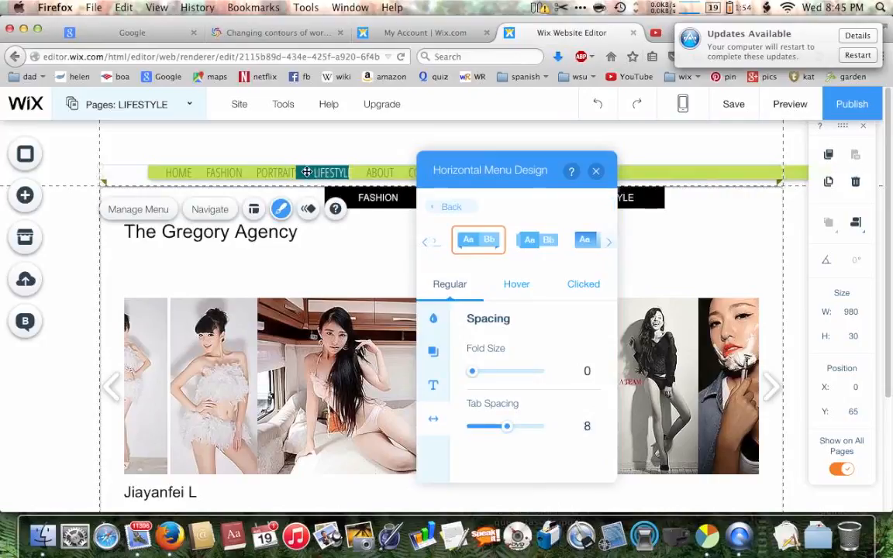
click(480, 428)
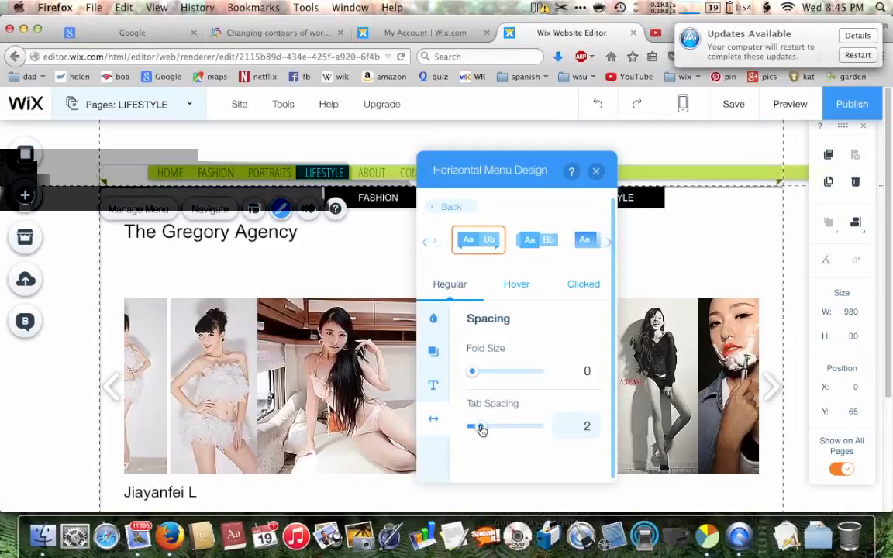
drag(476, 427, 468, 432)
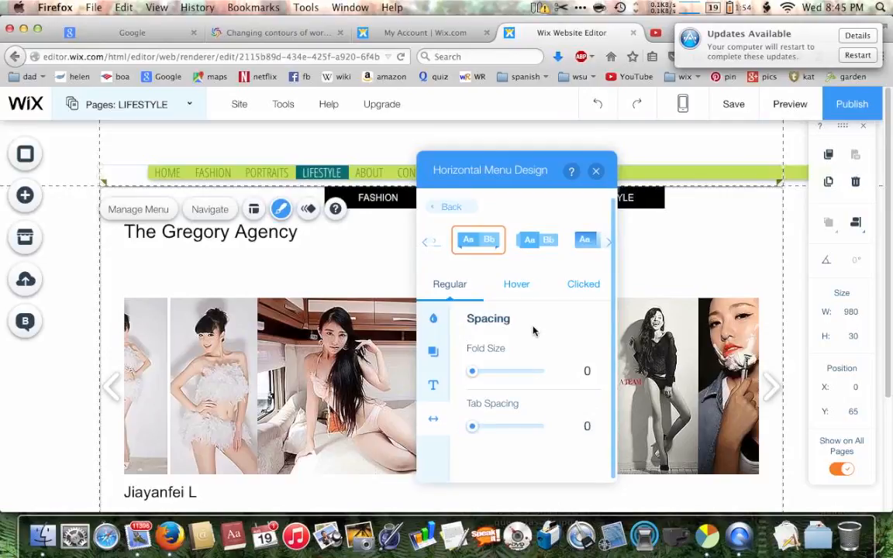
Set the background color of the menu's hover state to olive green #6B802A
click(517, 284)
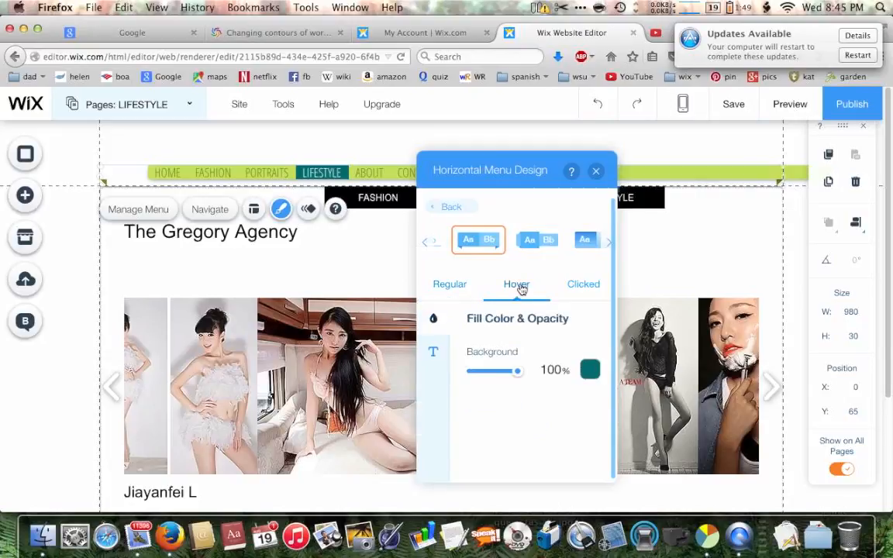
click(448, 285)
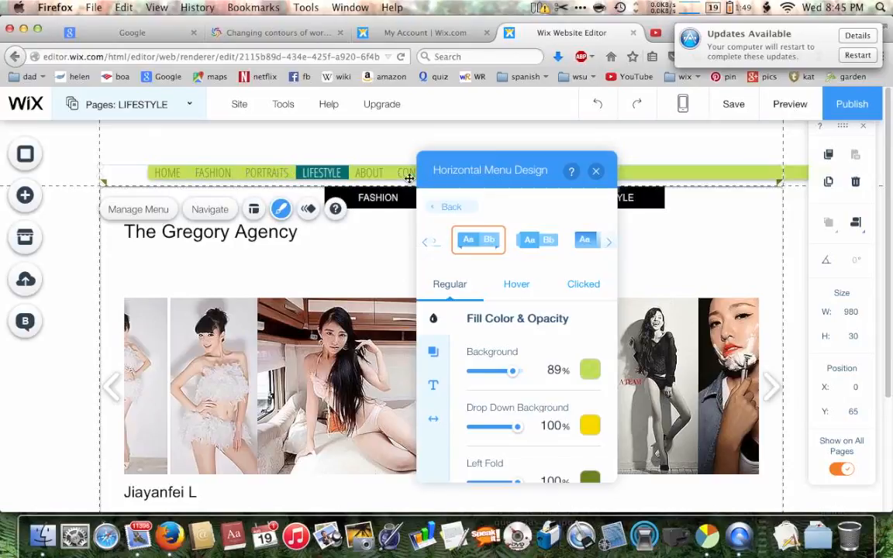
click(521, 287)
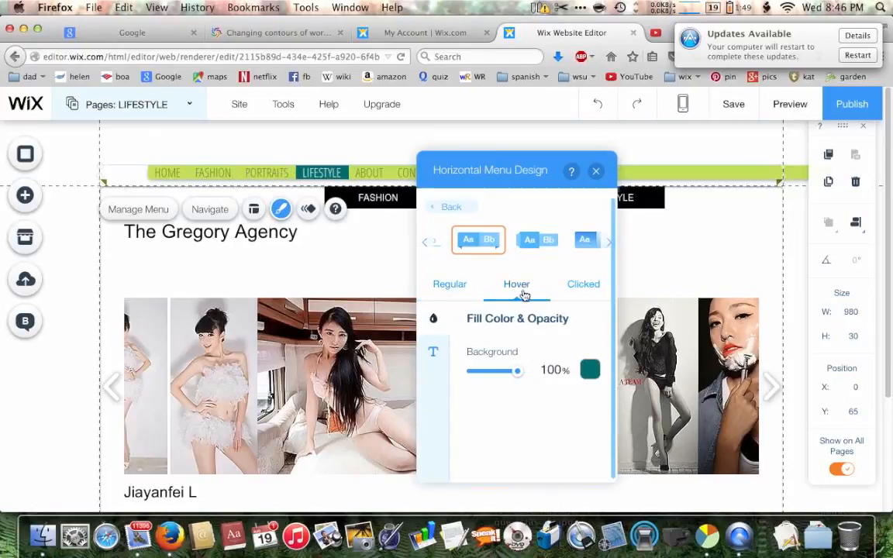
click(589, 375)
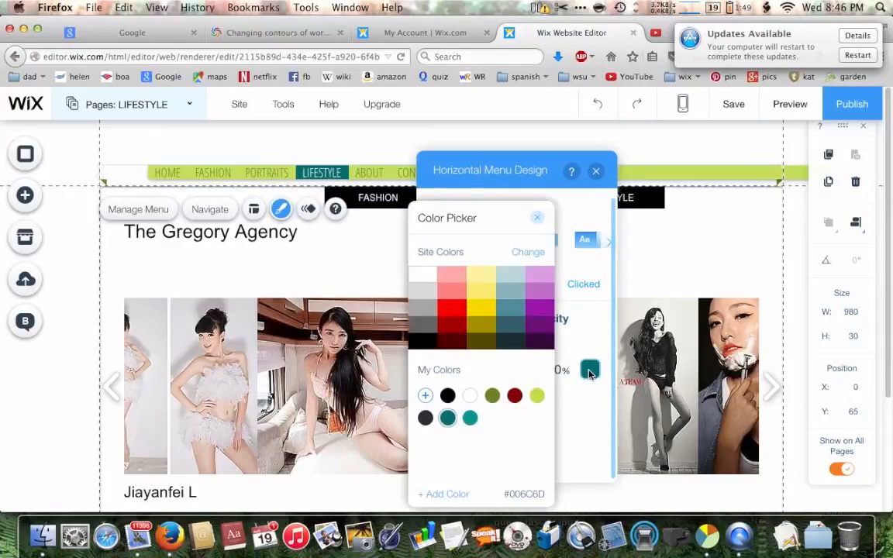
click(589, 375)
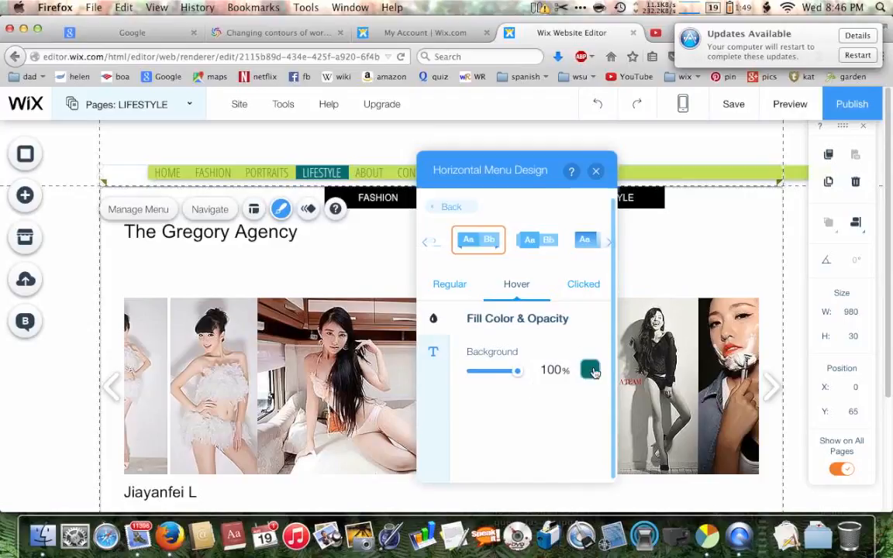
click(591, 371)
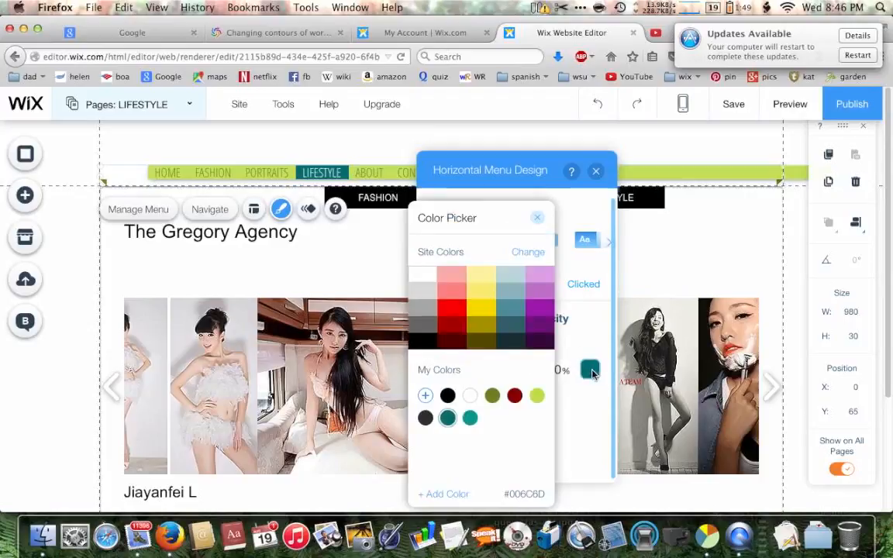
click(492, 397)
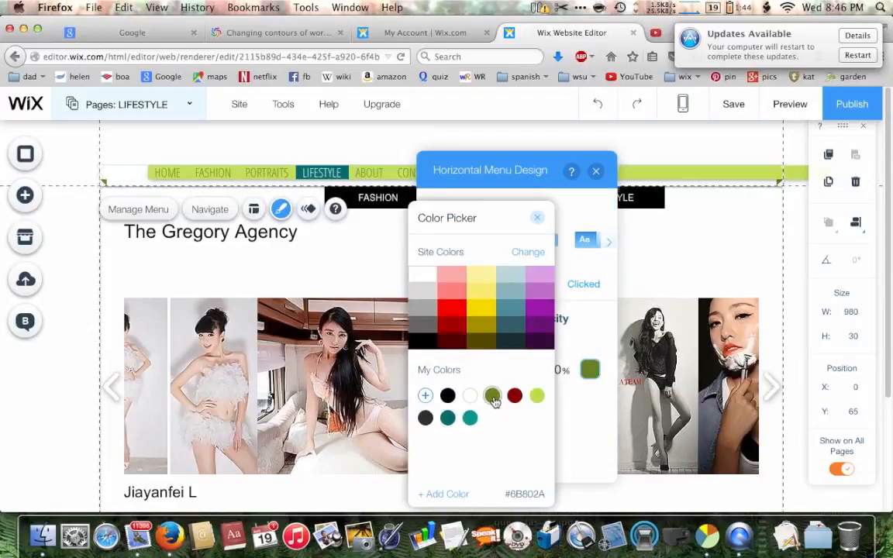
click(538, 219)
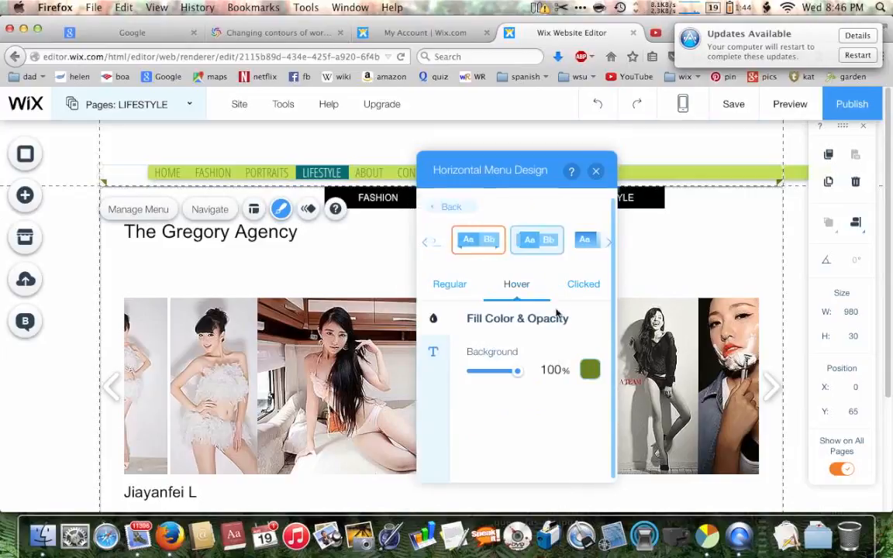
Set the background color of the menu's clicked state to olive green #6B802A and close the menu design settings
click(585, 285)
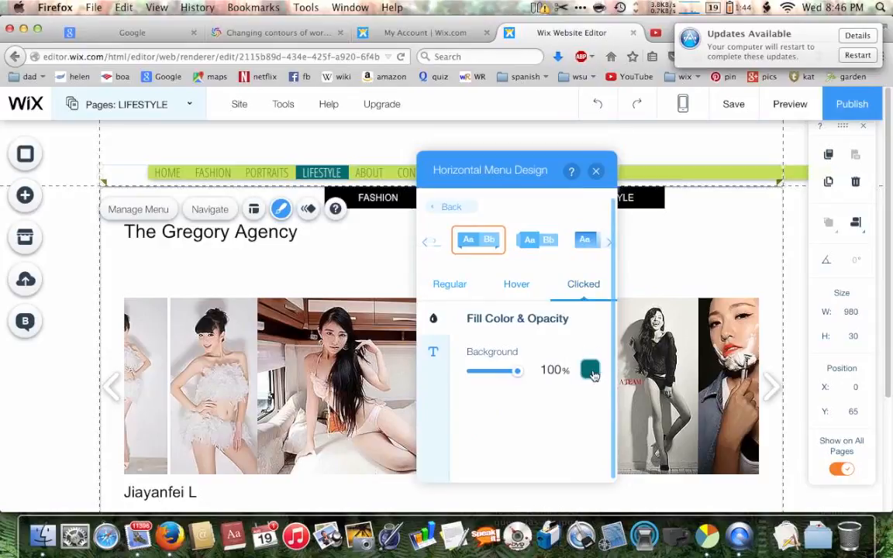
click(589, 370)
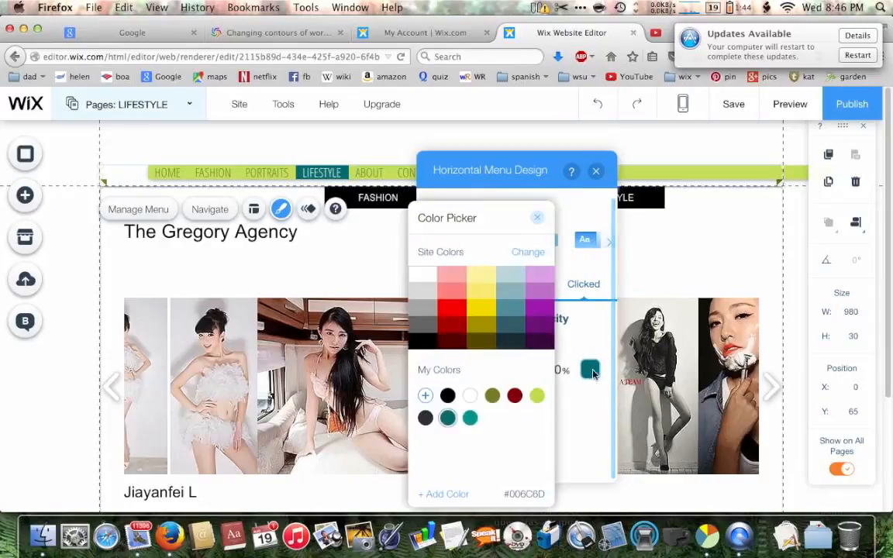
click(491, 397)
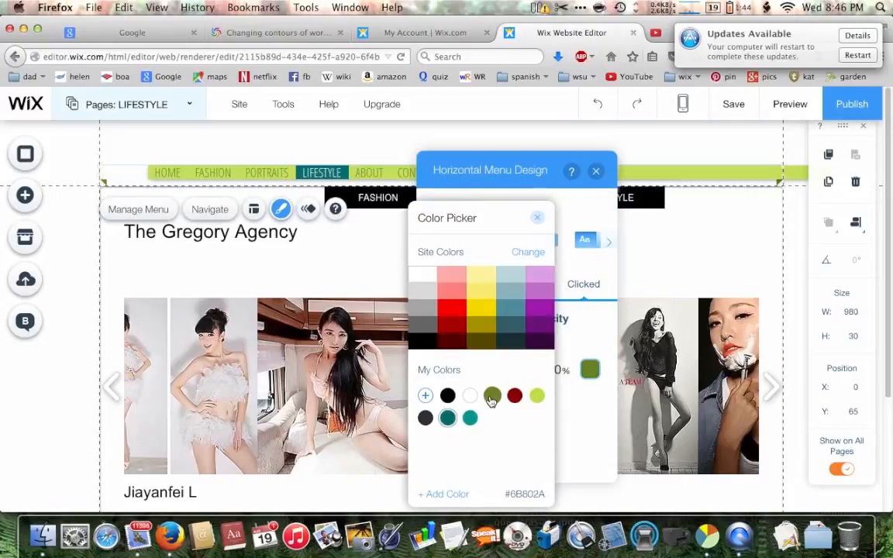
click(537, 221)
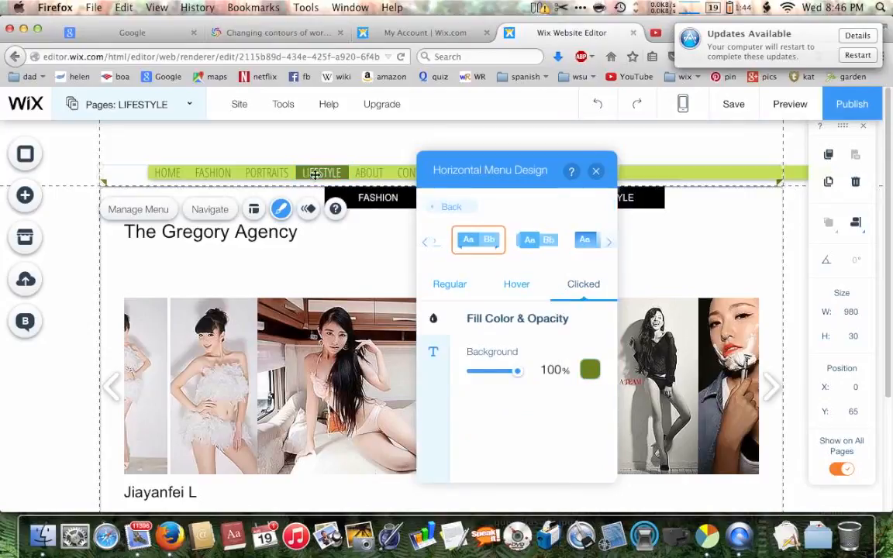
click(596, 173)
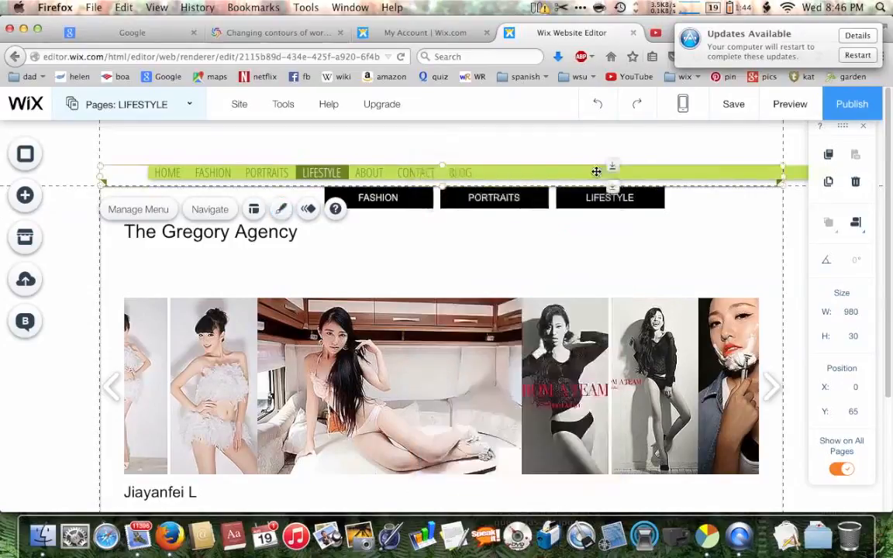
Save the site and preview the LIFESTYLE page with the restyled menu
click(733, 105)
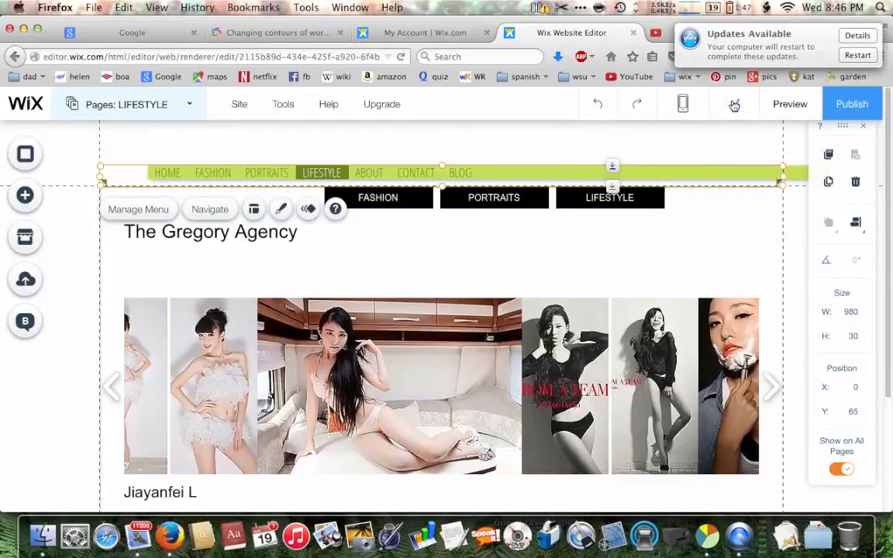
click(790, 105)
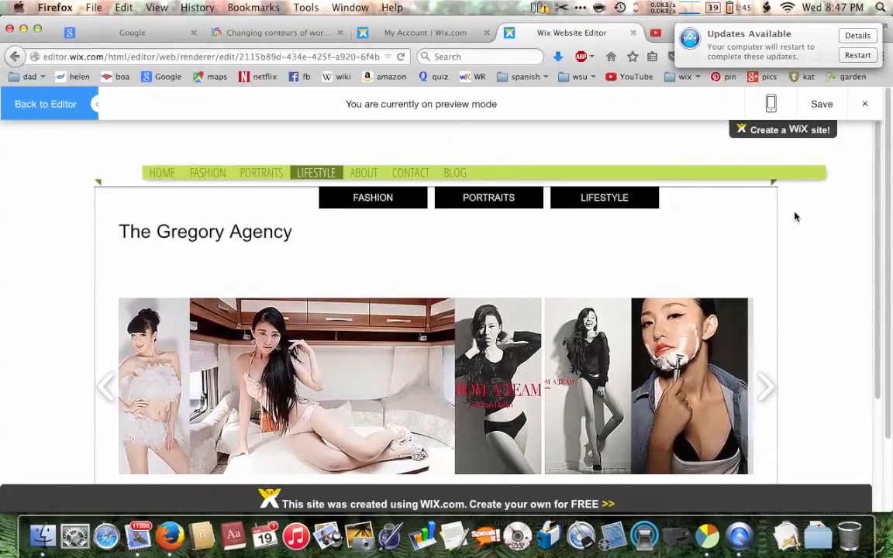
scroll(787, 246, down, 3)
scroll(787, 245, up, 3)
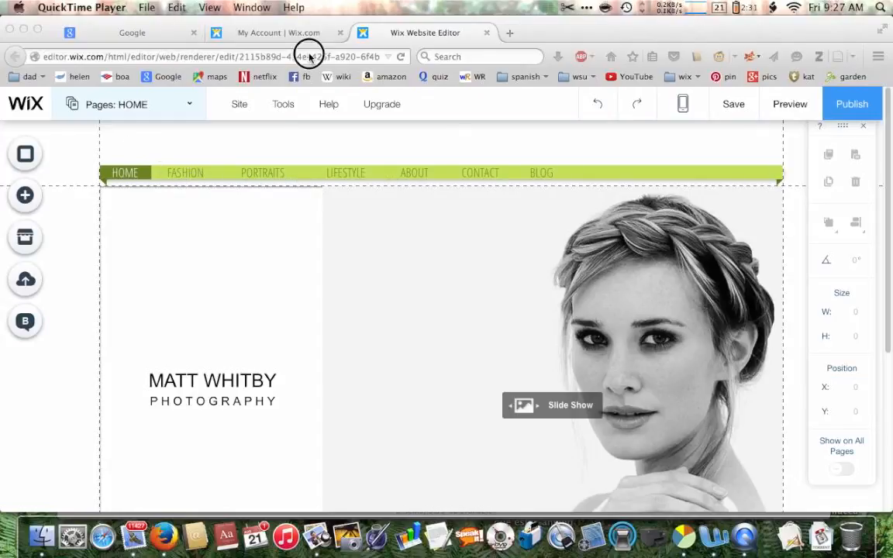
Switch the editor from the HOME page to the LIFESTYLE page and close the page list
click(191, 108)
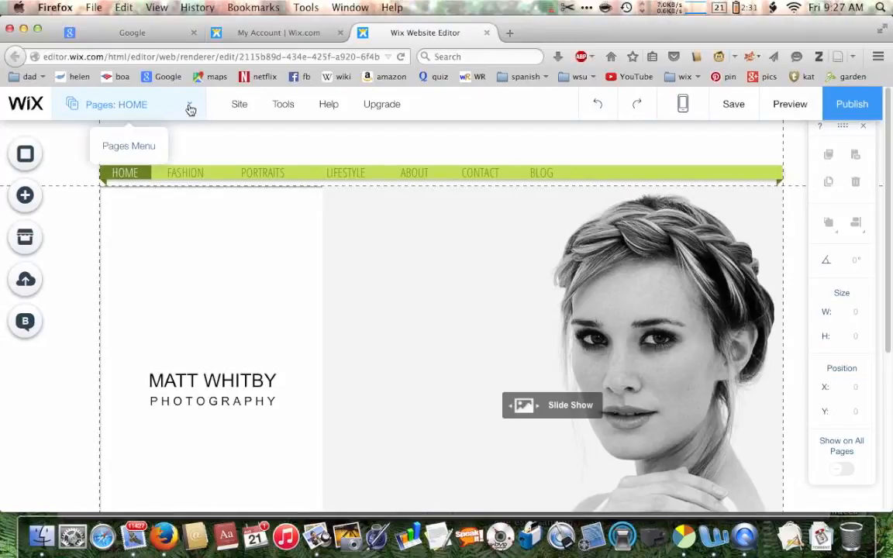
click(191, 109)
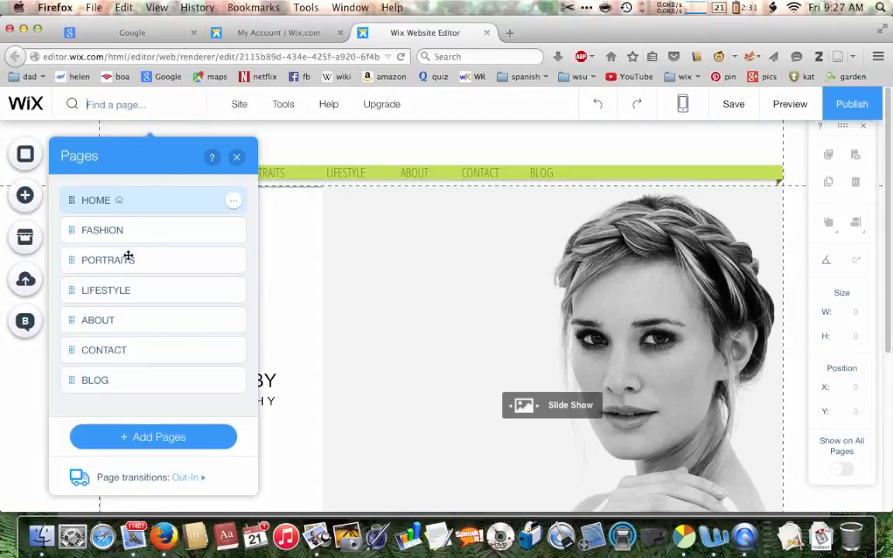
click(129, 291)
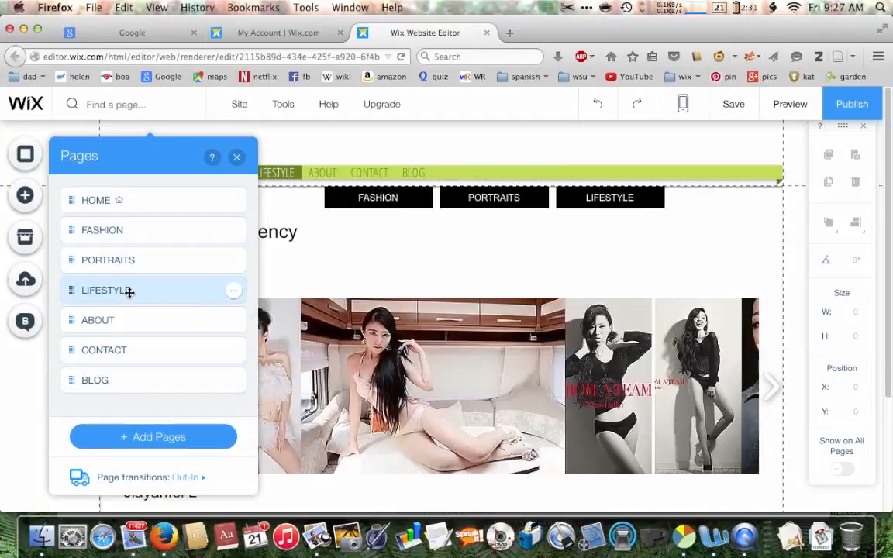
click(239, 158)
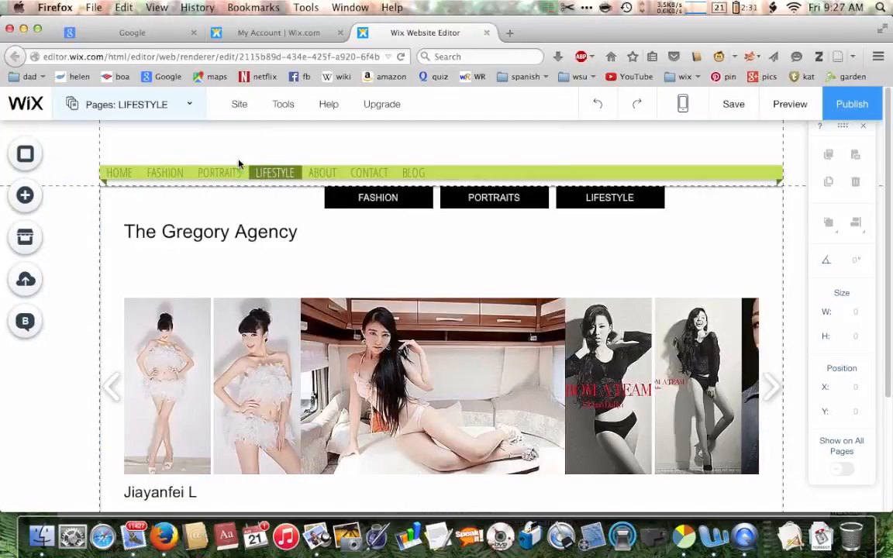